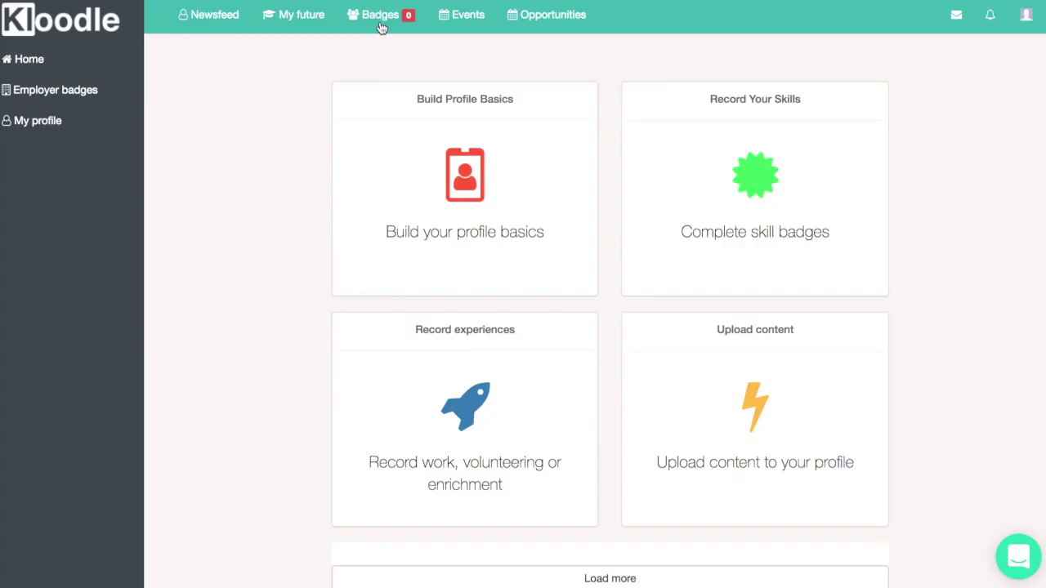
- Search Discover badges for 'Year 10' and open the Year 10 Ambassador Badge page
click(380, 27)
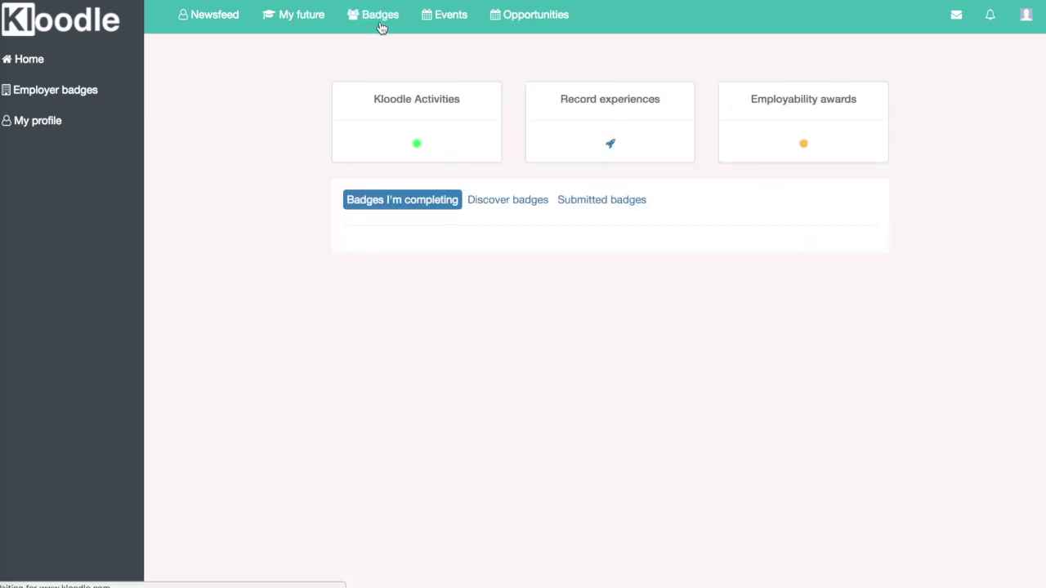
click(495, 201)
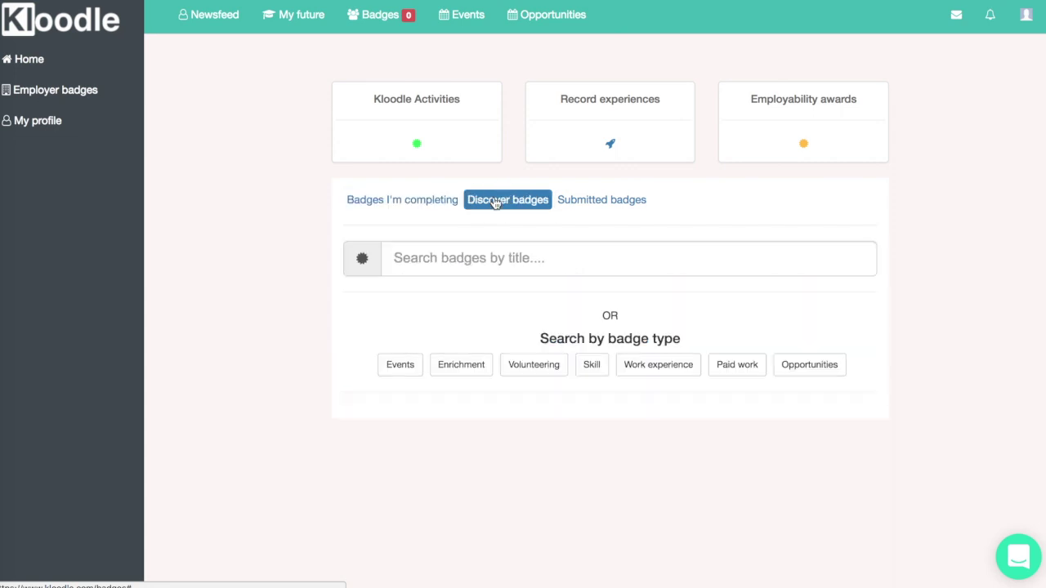
click(488, 254)
text(Year 10)
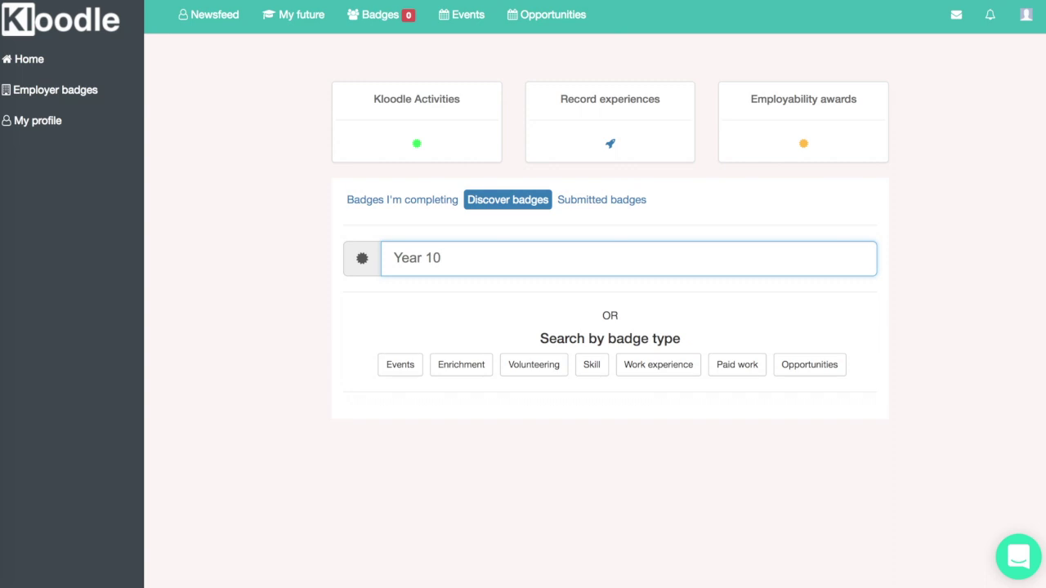
click(493, 299)
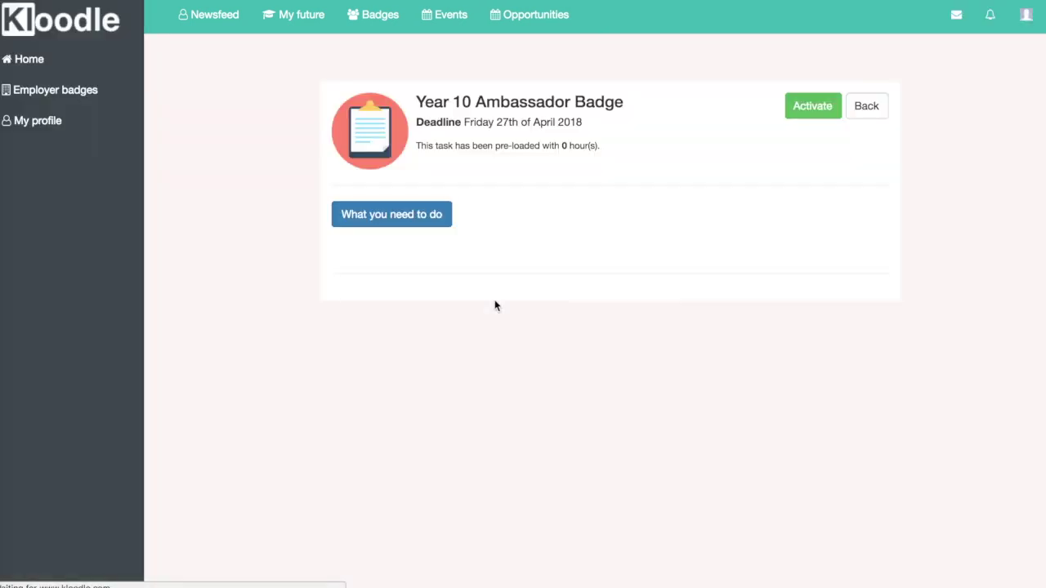
- Activate the Year 10 Ambassador Badge and open its linked application information document
click(804, 108)
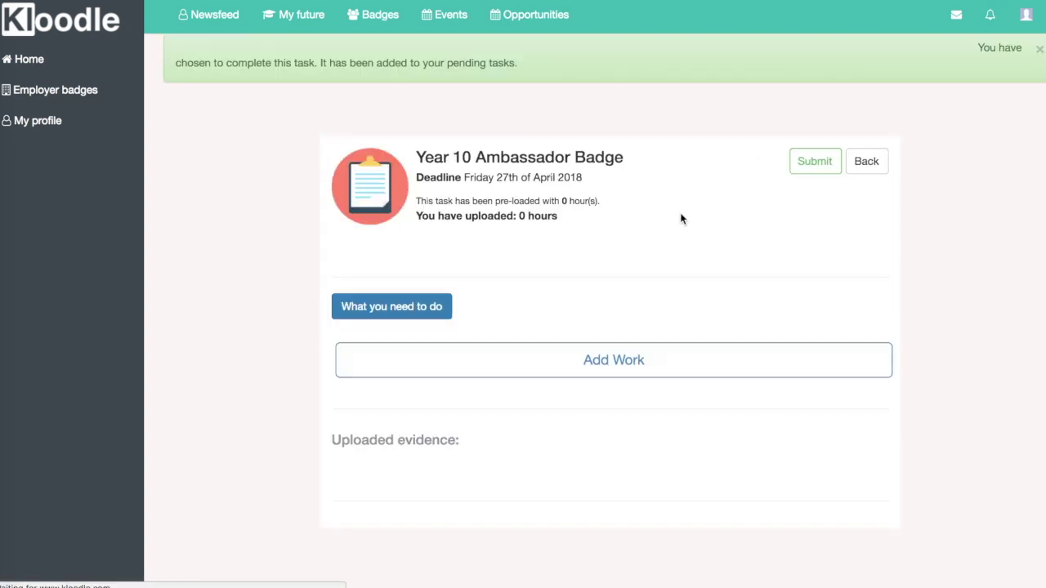
click(413, 305)
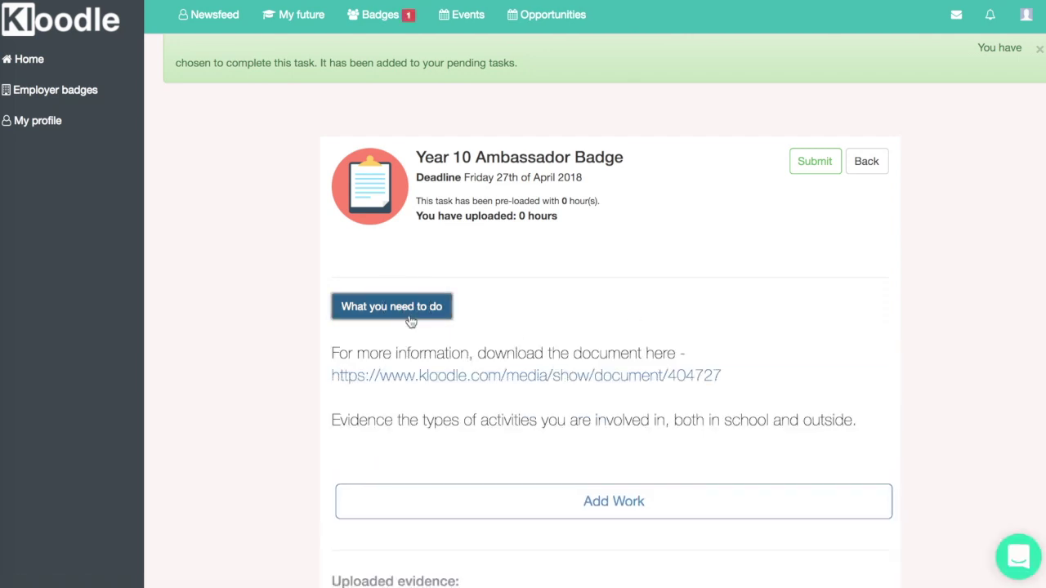
click(586, 376)
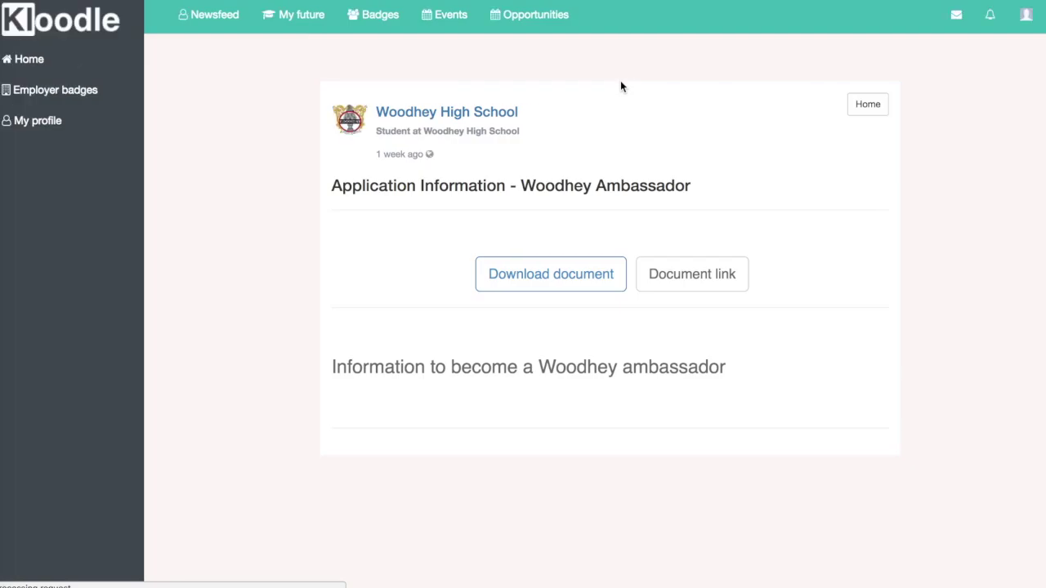
- Download and read through the two-page Woodhey Ambassador 2018 application PDF
click(560, 282)
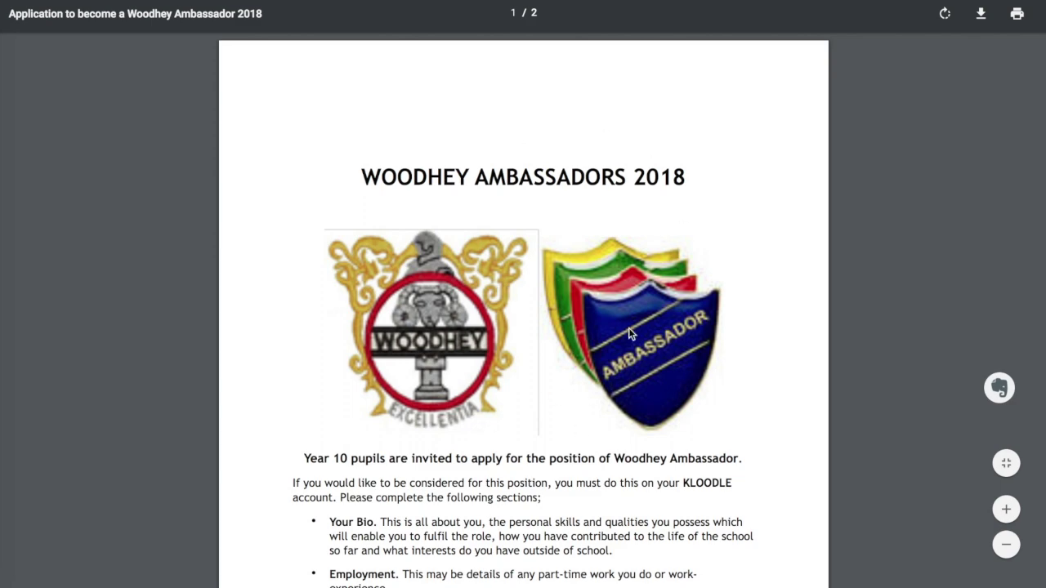
scroll(626, 302, down, 3)
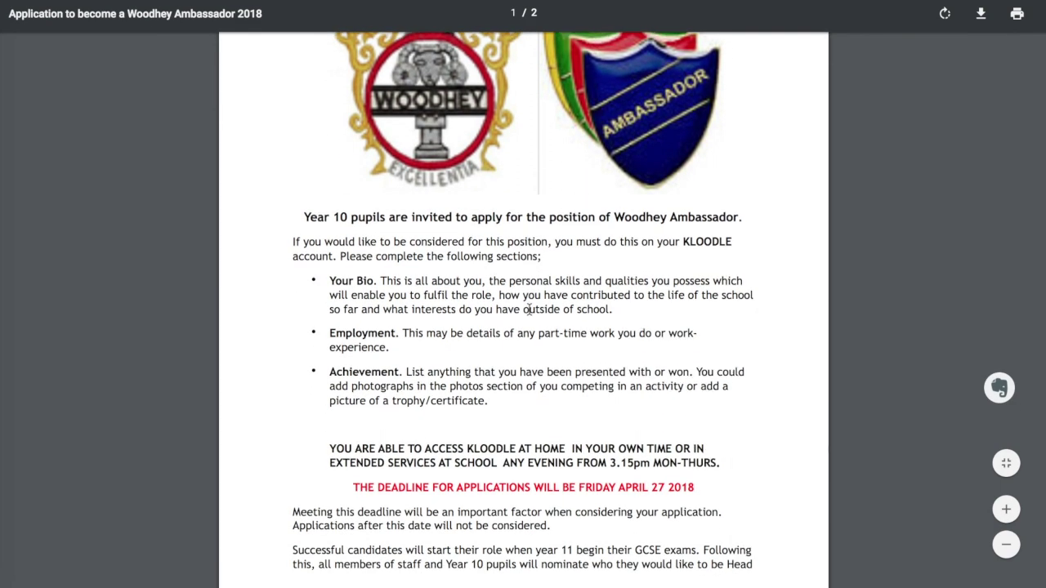
scroll(399, 361, down, 5)
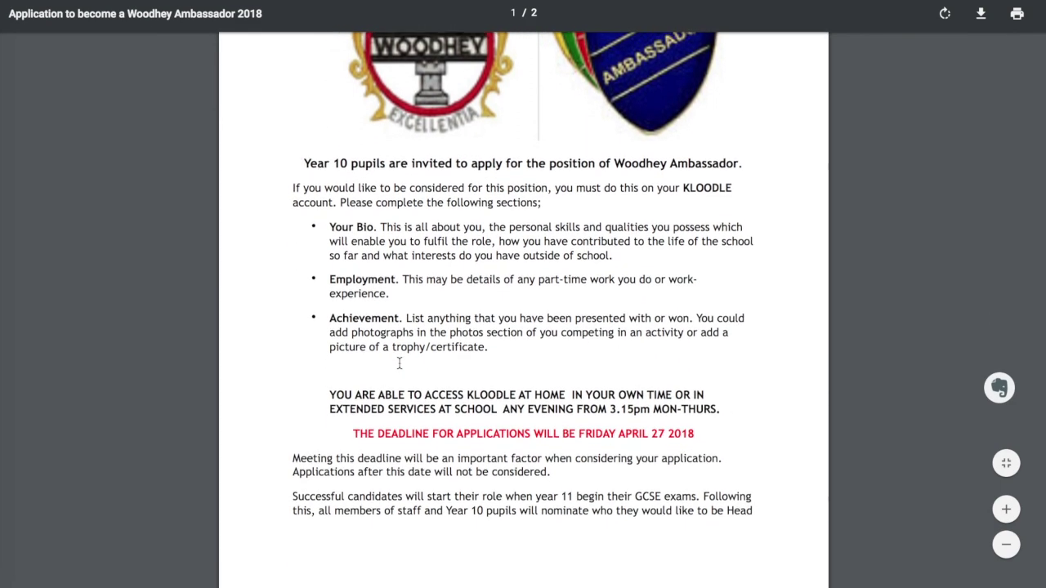
scroll(401, 365, down, 4)
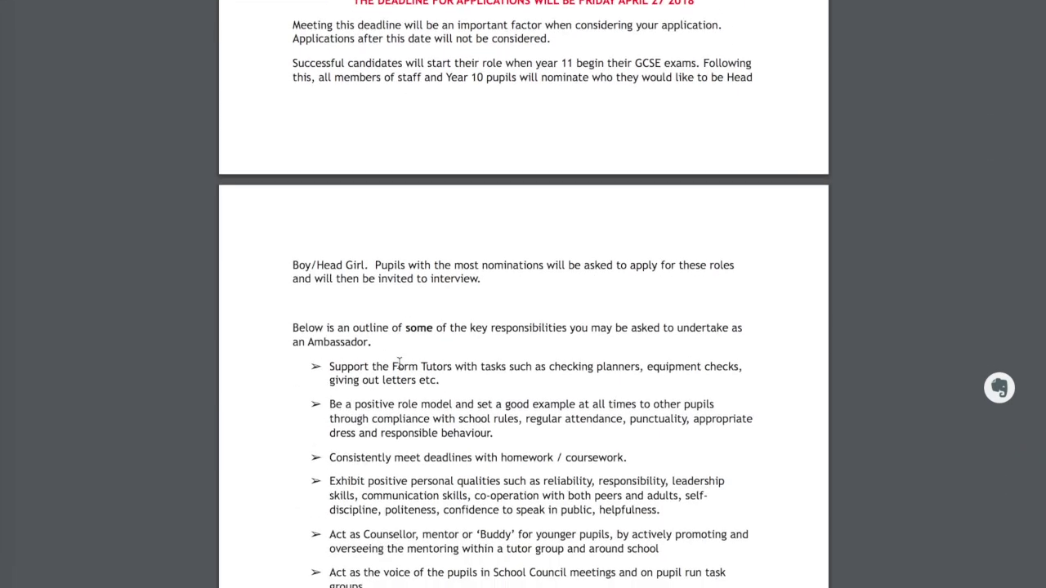
scroll(399, 363, down, 3)
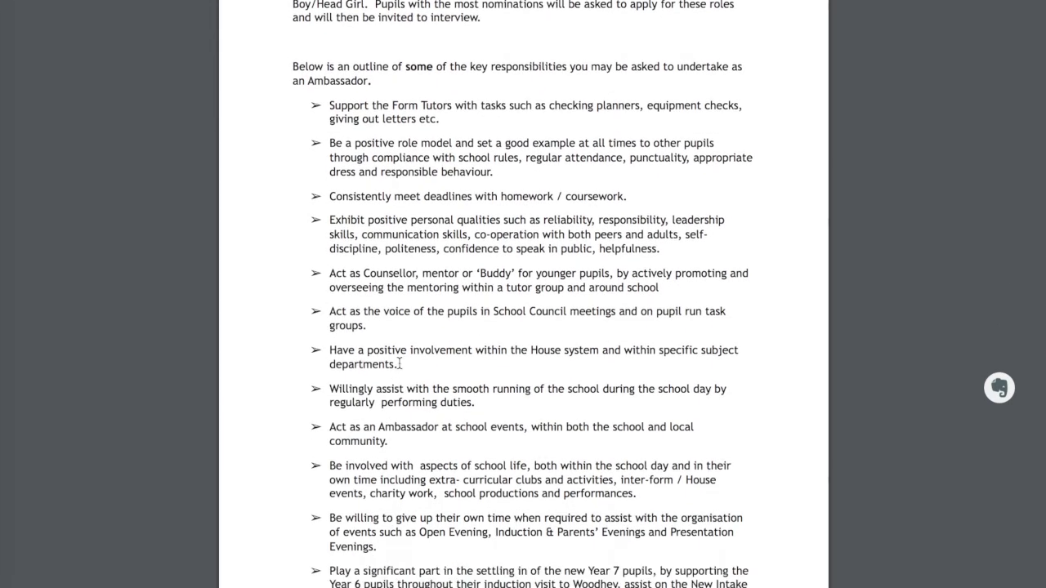
scroll(399, 363, up, 9)
scroll(400, 363, up, 6)
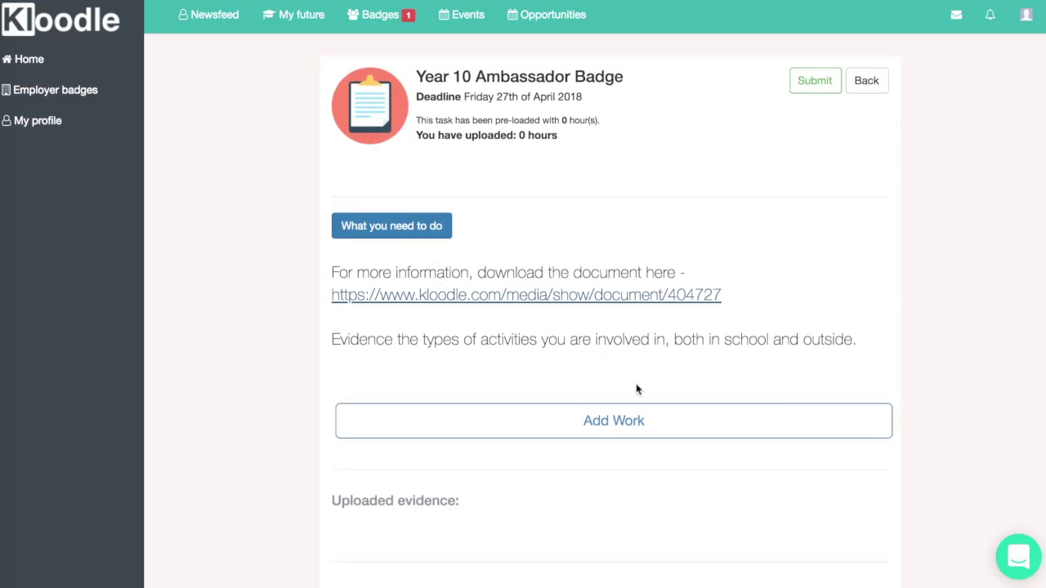
- Check the Add Work media options, then go to My profile's Bio section
click(539, 415)
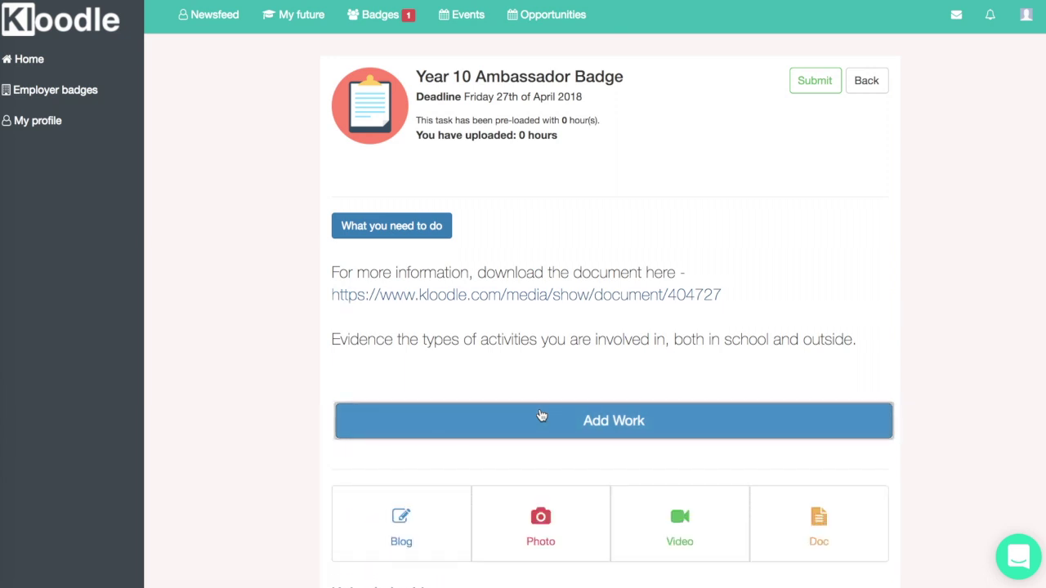
scroll(542, 415, down, 2)
click(47, 129)
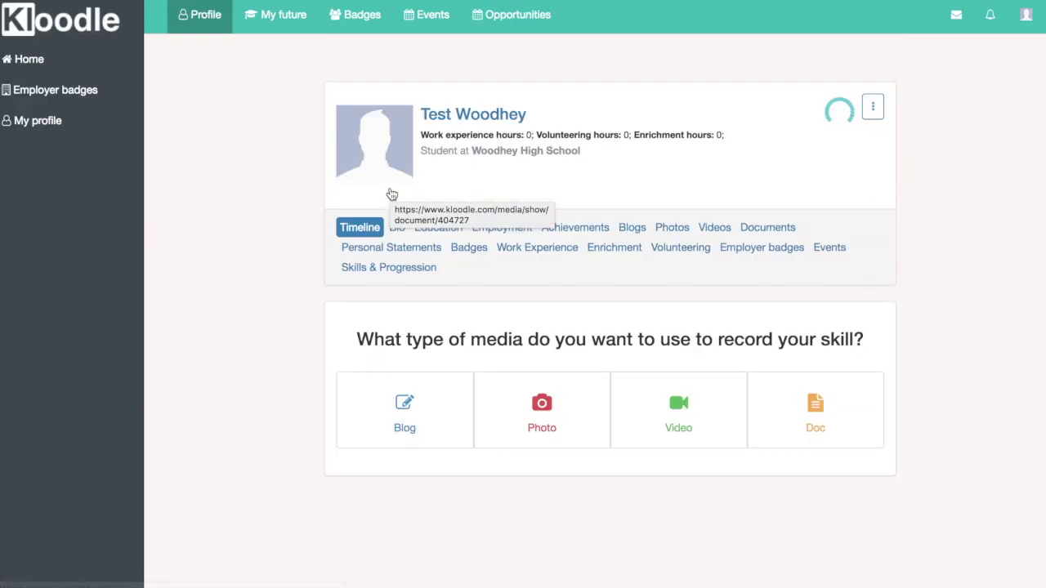
click(395, 228)
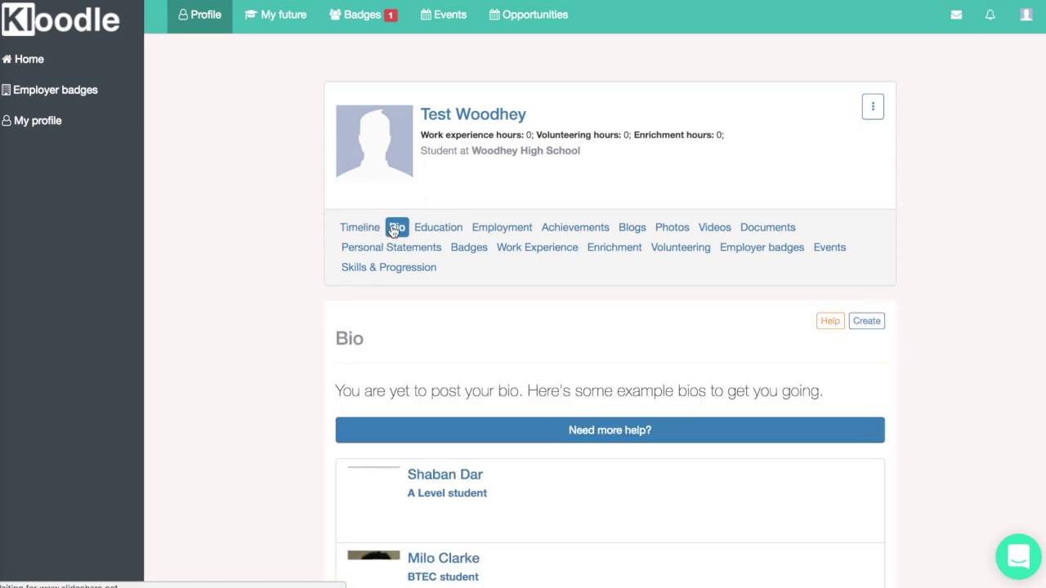
- Create the bio 'This is my bio!' and post it to the profile
click(867, 321)
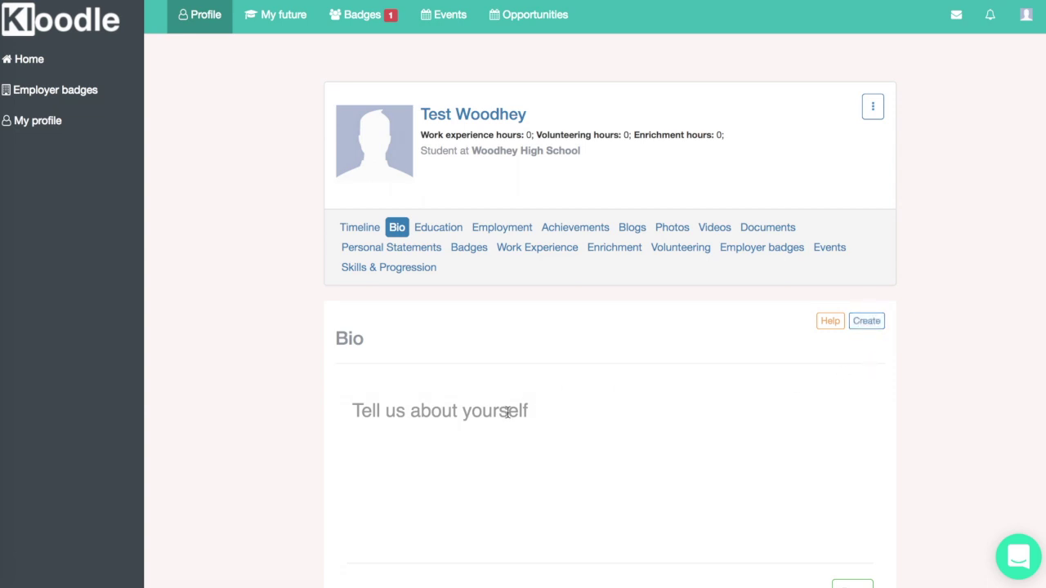
text(This is my )
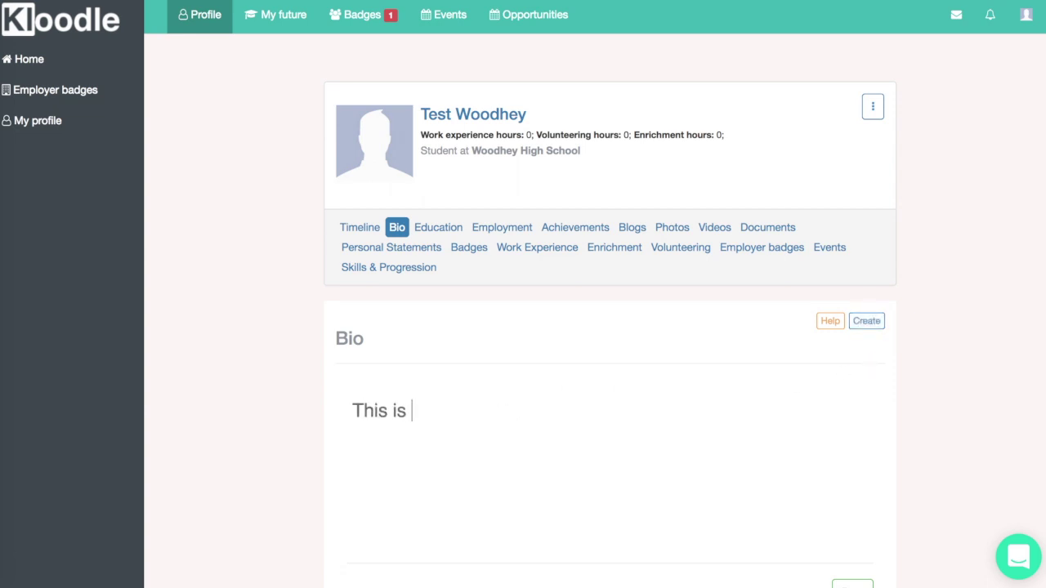
text(bio!)
scroll(569, 425, down, 3)
click(852, 483)
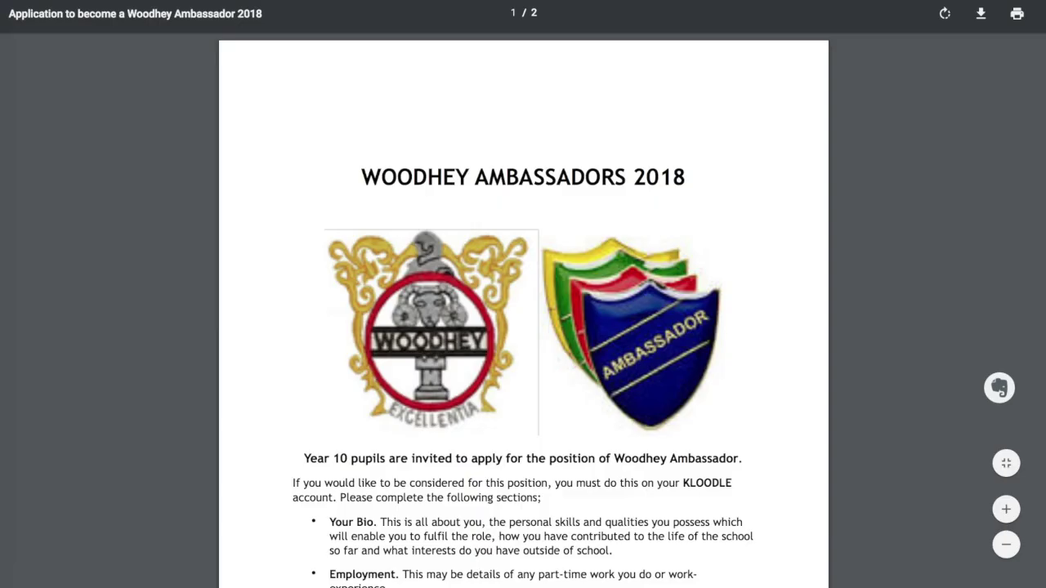
scroll(546, 288, down, 3)
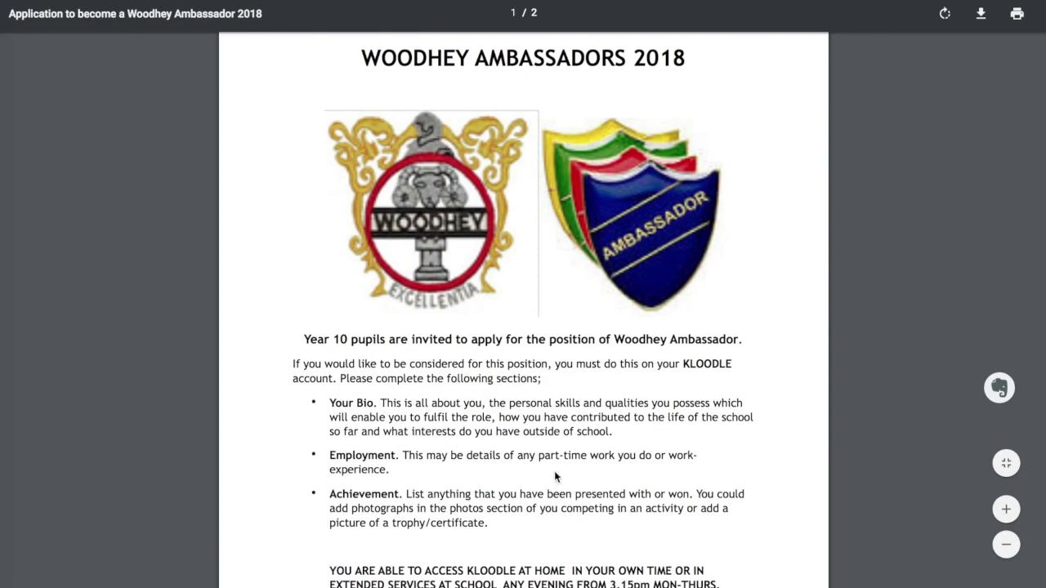
scroll(475, 275, down, 1)
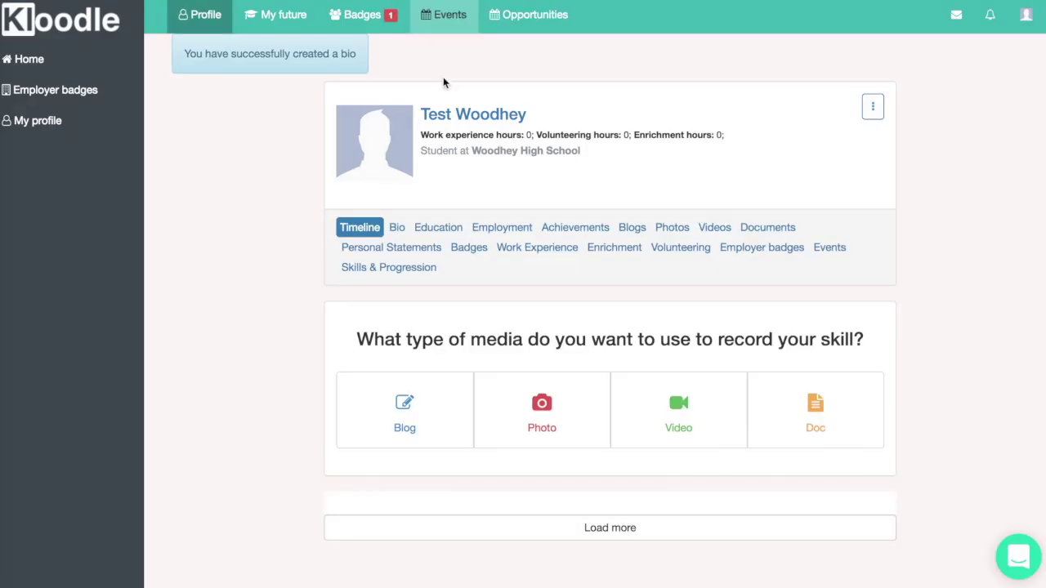
- Start a new employment entry with company Chocolate Cafe and job title Part time waiter
click(502, 229)
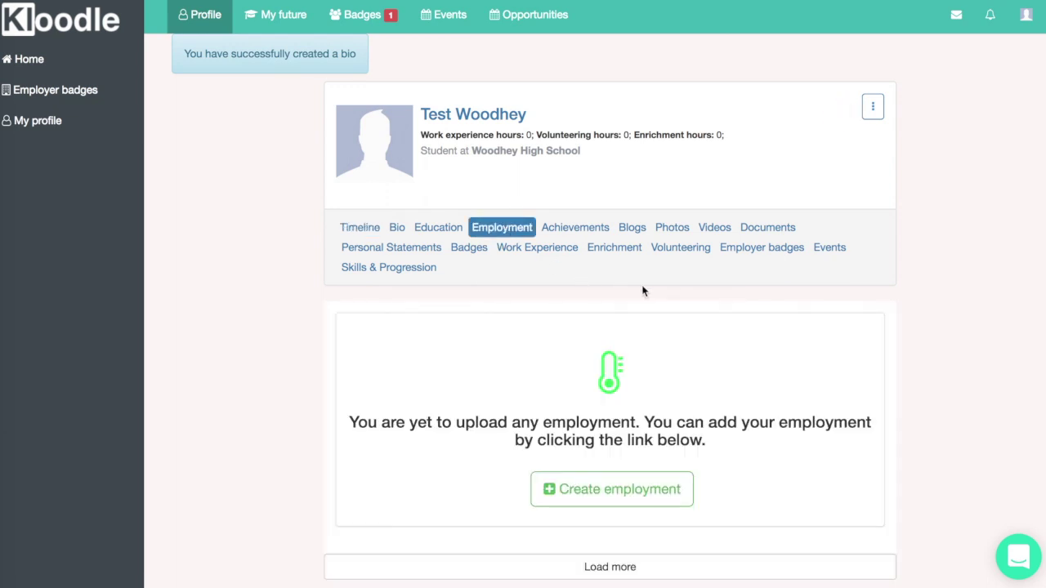
scroll(646, 367, down, 1)
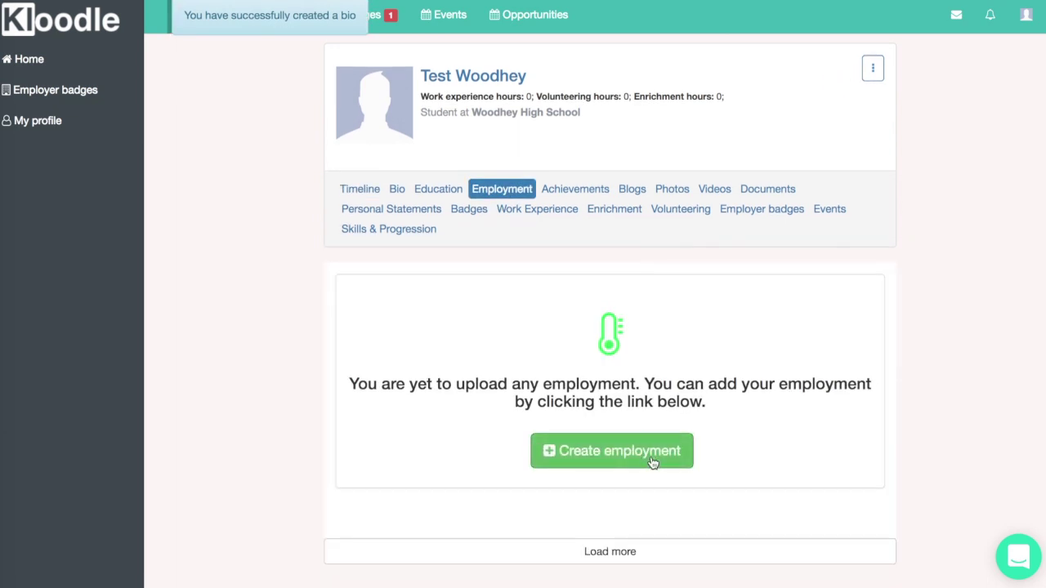
click(651, 462)
click(448, 315)
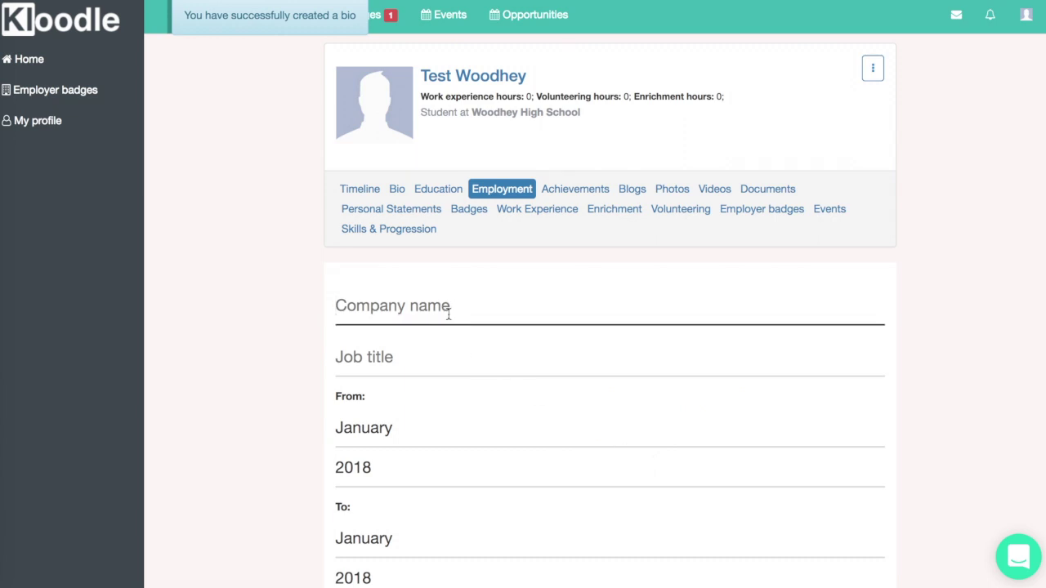
text(Choc)
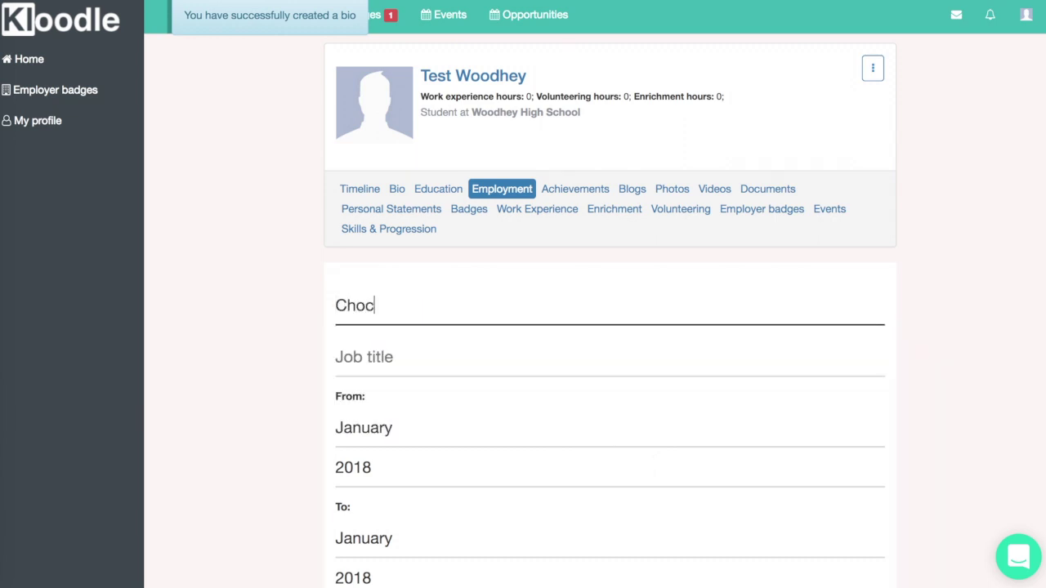
text(olate Cafe)
key(Tab)
text(Part time)
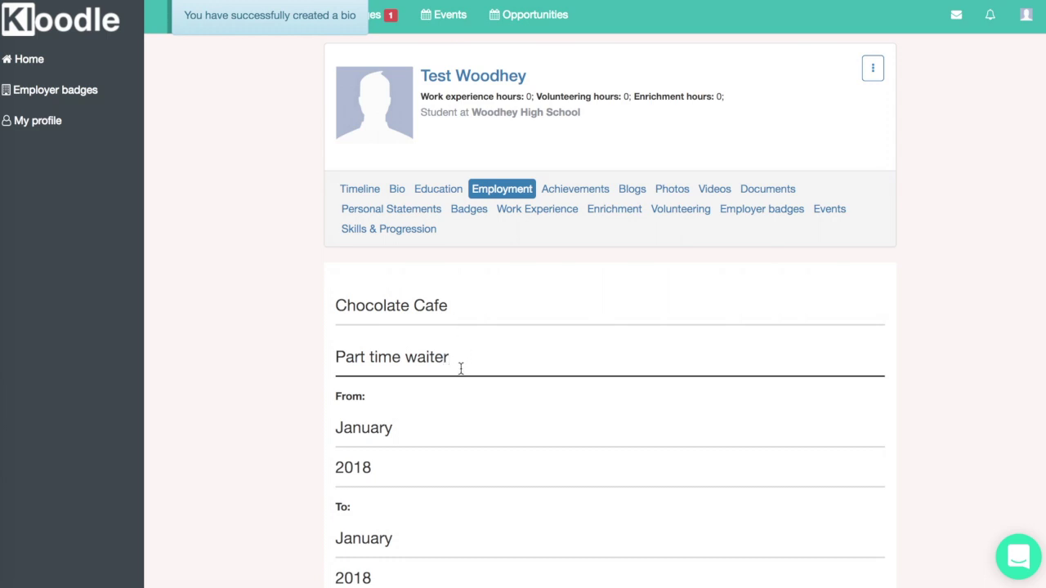
- Set the start month to February, describe feeding people chocolate, and save the entry
click(438, 418)
click(404, 453)
scroll(405, 457, down, 4)
click(483, 312)
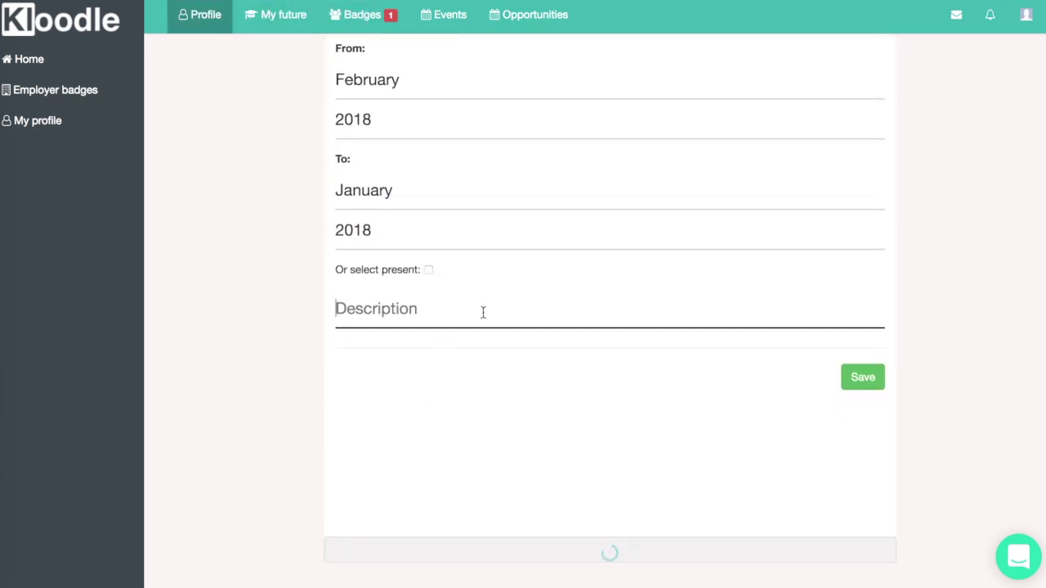
text(I help feed people chocolate!)
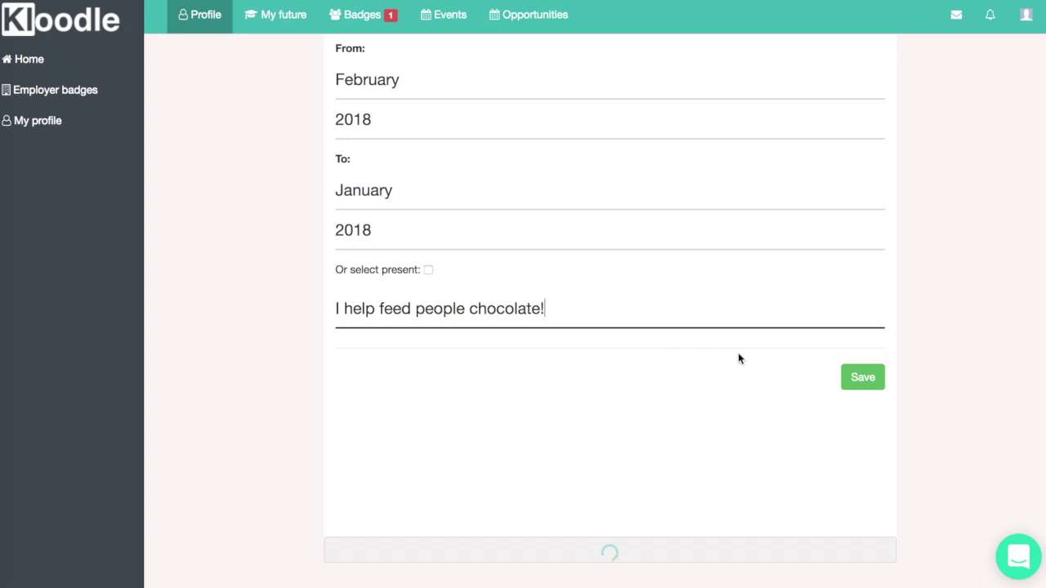
click(858, 377)
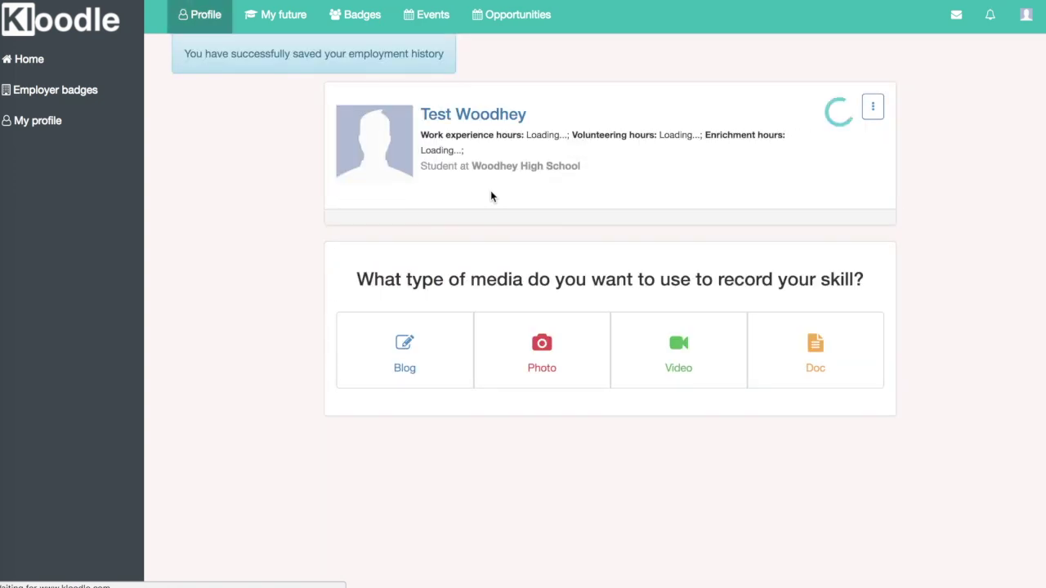
- Reopen the profile's Employment section to confirm the saved Chocolate Cafe job
click(398, 230)
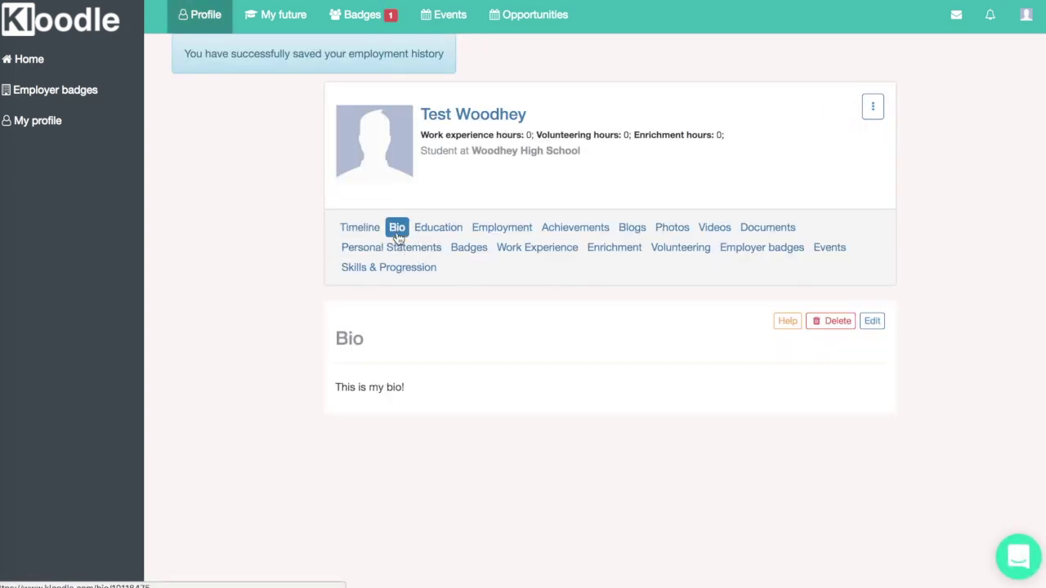
click(510, 232)
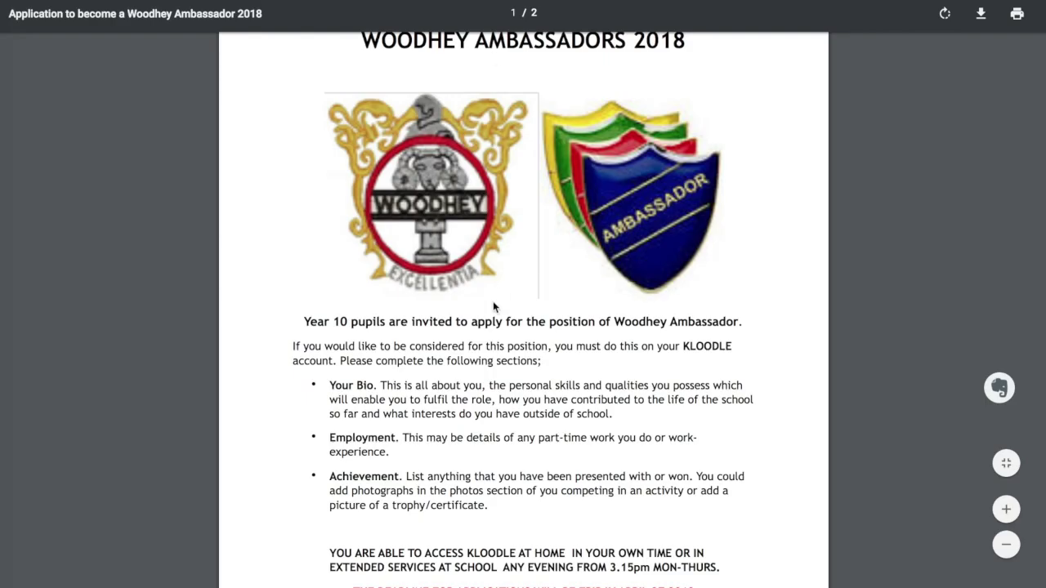
scroll(492, 303, down, 1)
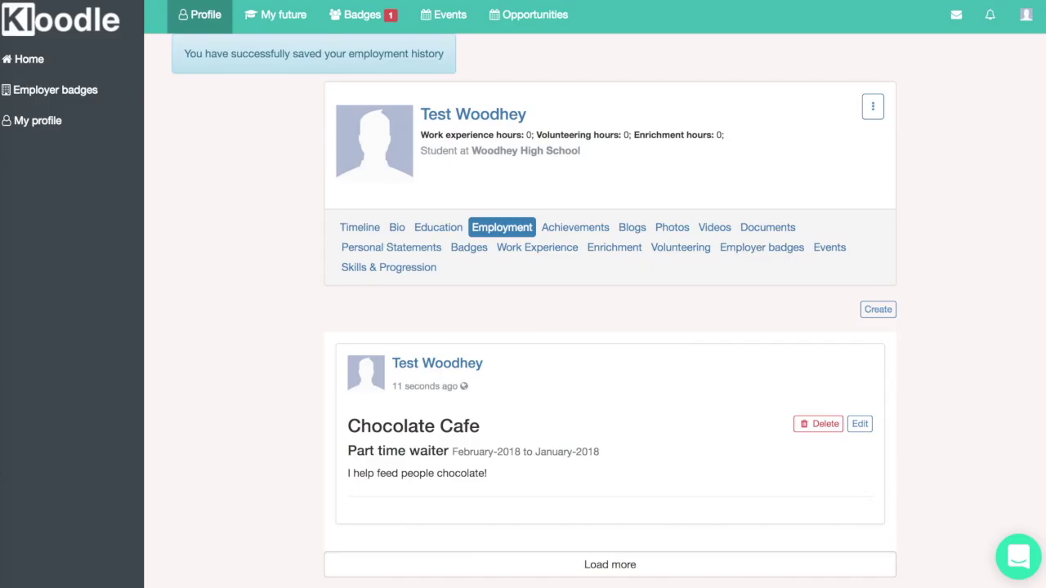
- Add the achievement 'This is a new achievement!' with description 'I did good!'
click(575, 228)
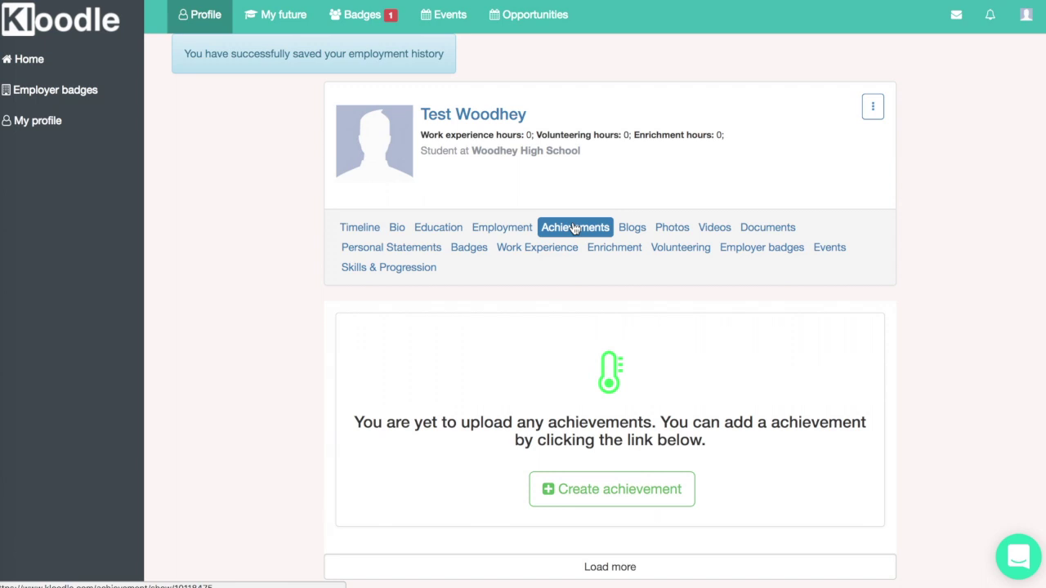
click(627, 489)
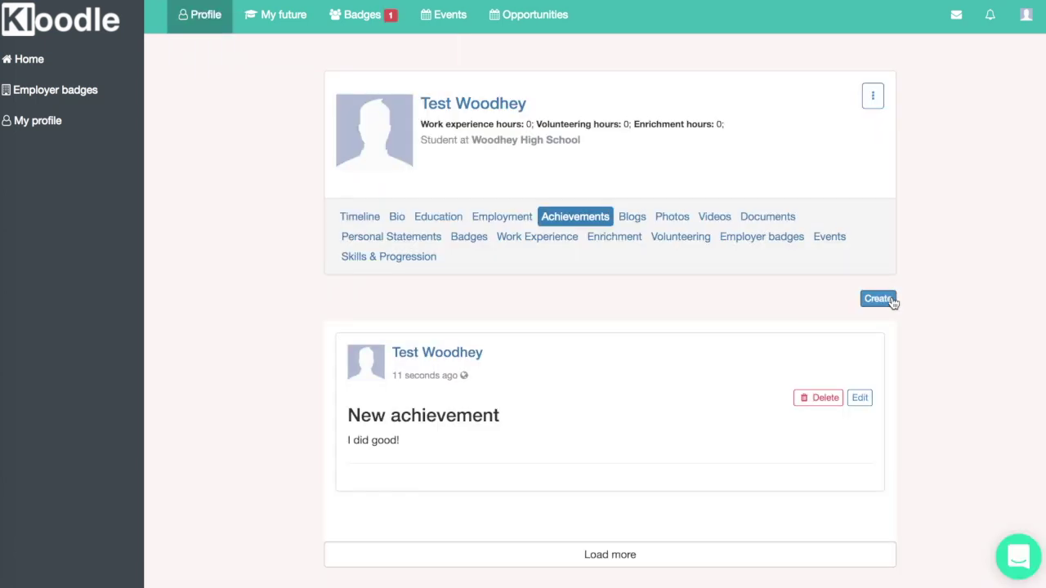
click(878, 299)
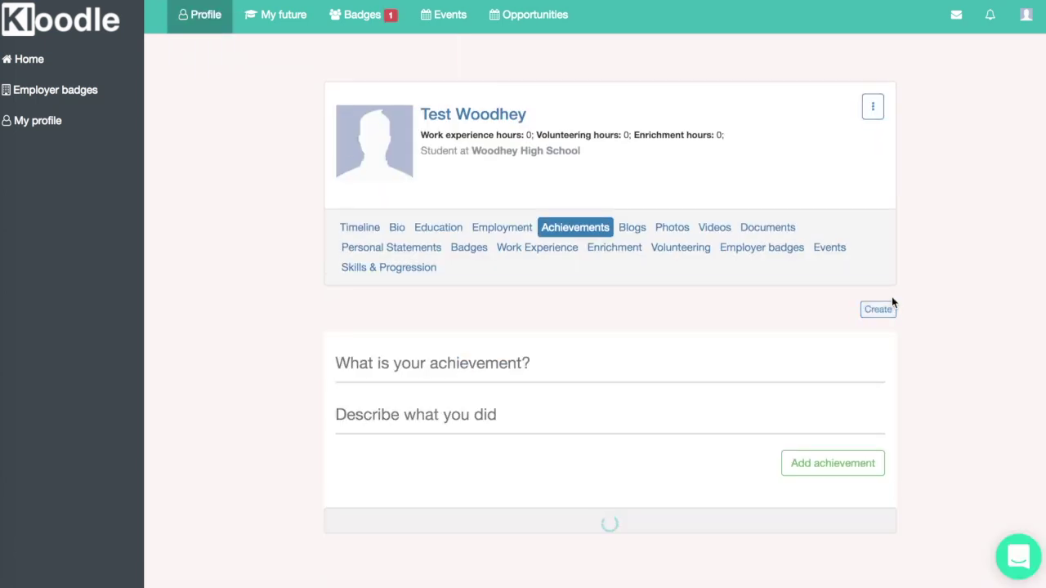
click(662, 367)
text(Th)
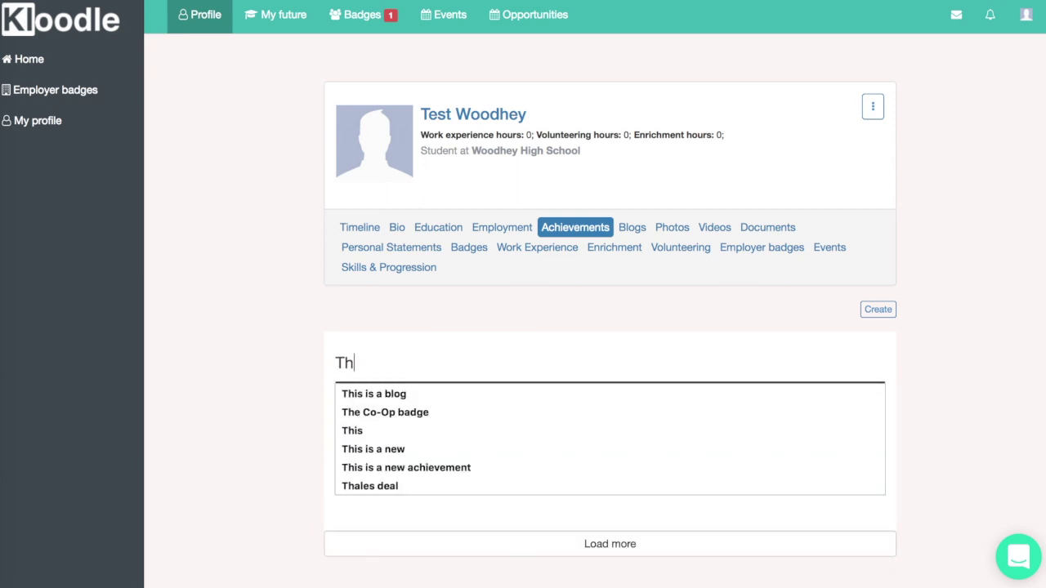
text(is is a new a)
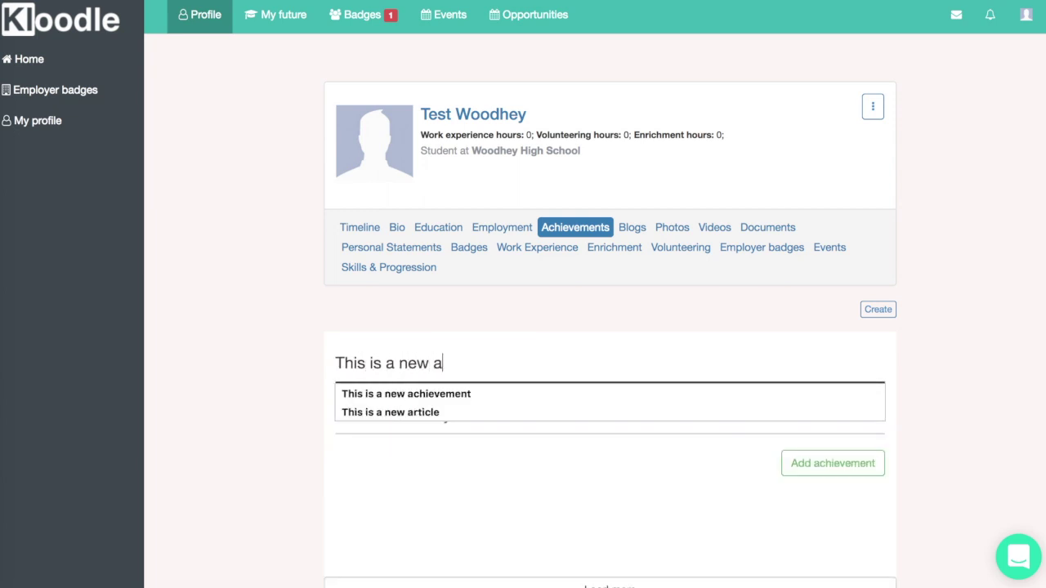
text(chievement!)
click(408, 415)
text(I did good!)
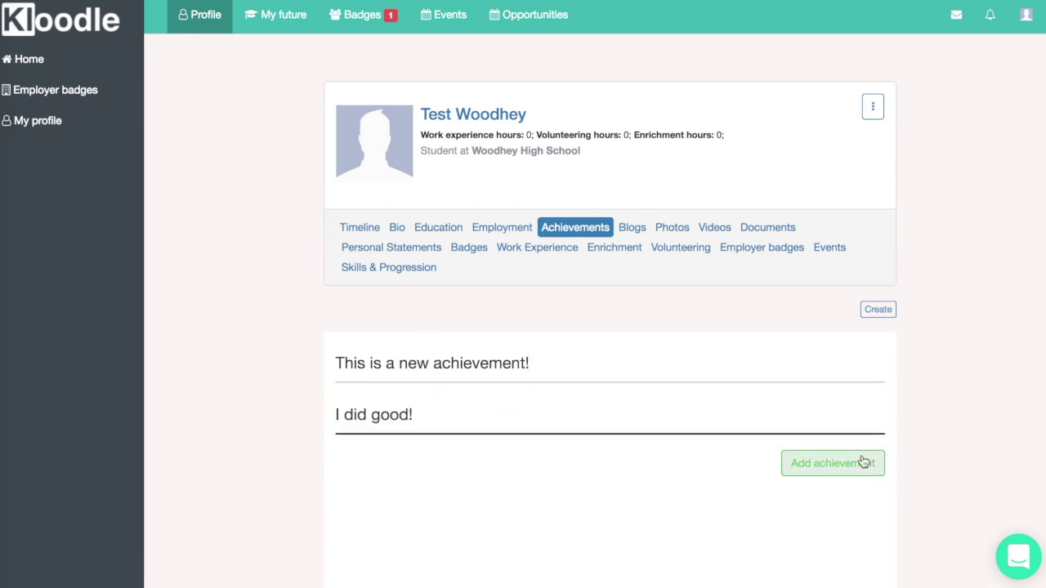
click(863, 462)
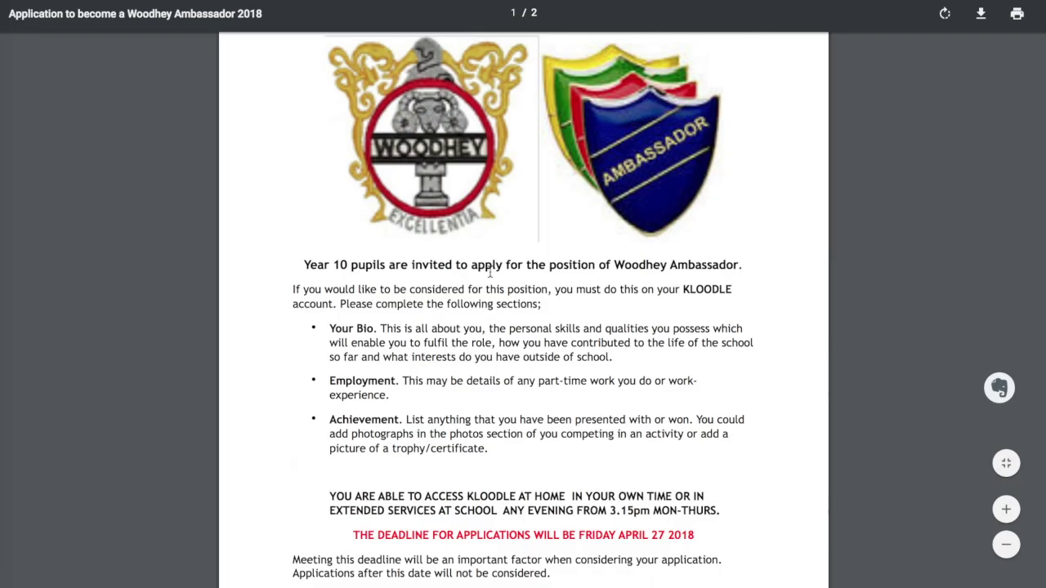
- Scroll the ambassador application PDF down to page 2's responsibilities list
scroll(490, 273, down, 5)
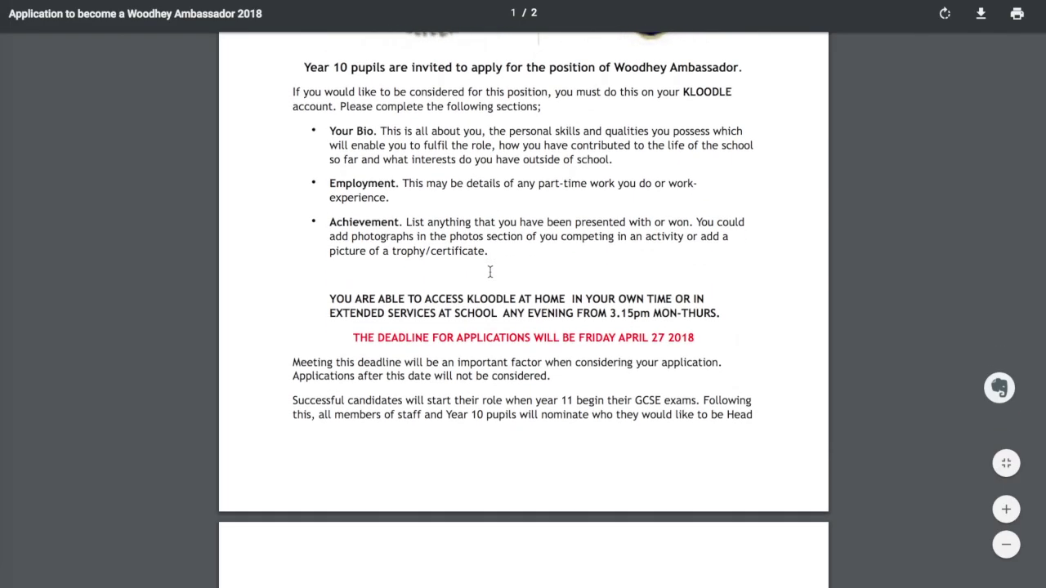
scroll(490, 272, down, 6)
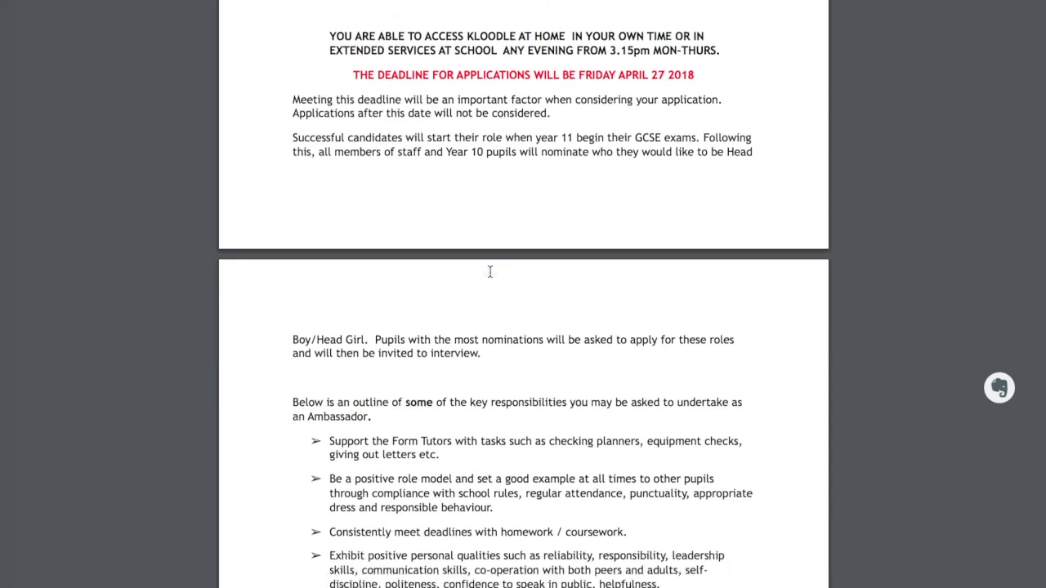
scroll(451, 369, down, 2)
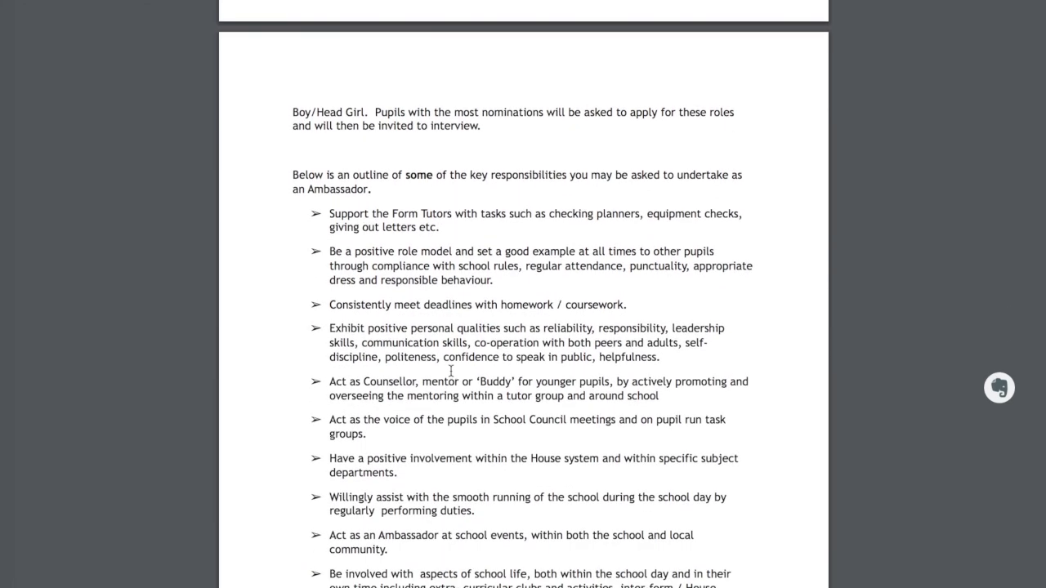
scroll(376, 195, down, 6)
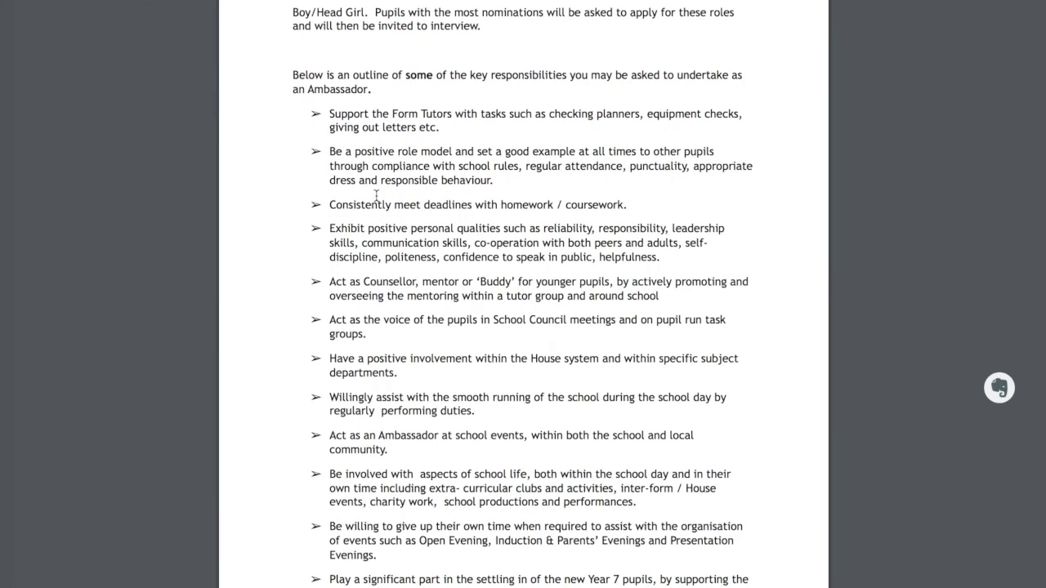
scroll(376, 195, up, 4)
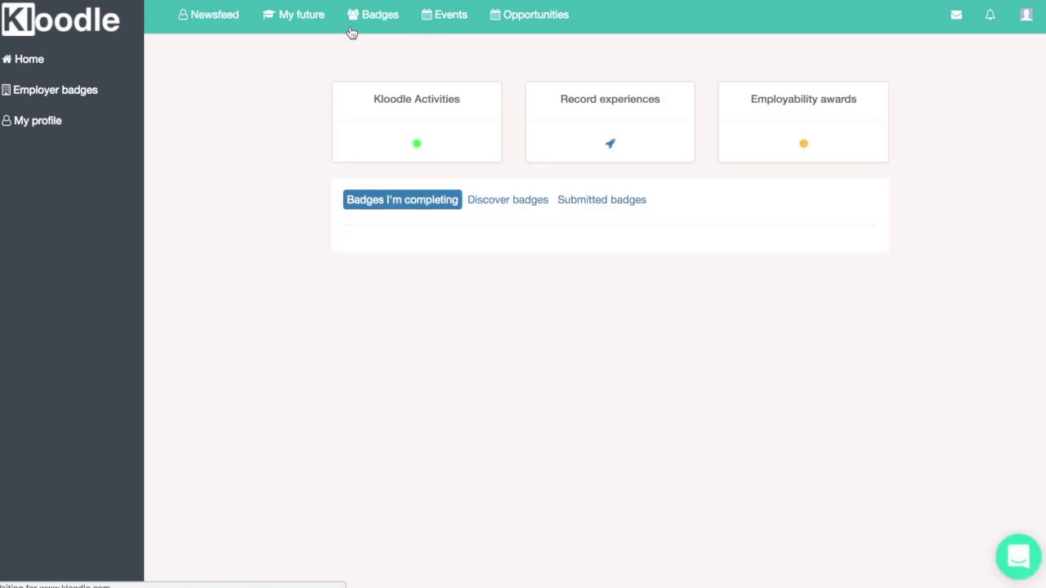
- Open the Year 10 Ambassador Badge and start a Blog post as its Add Work evidence
click(494, 253)
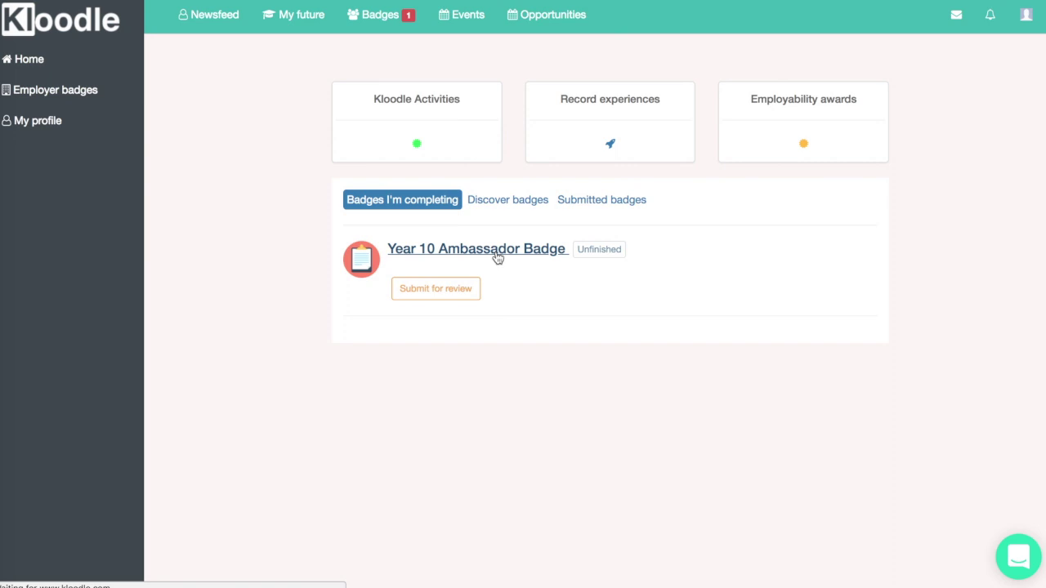
click(516, 307)
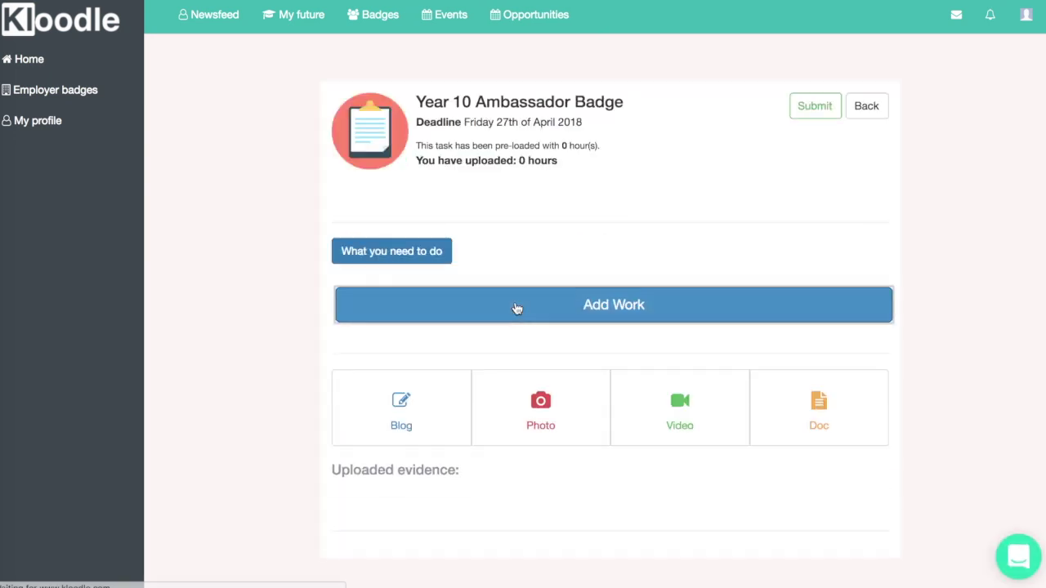
click(440, 410)
click(422, 214)
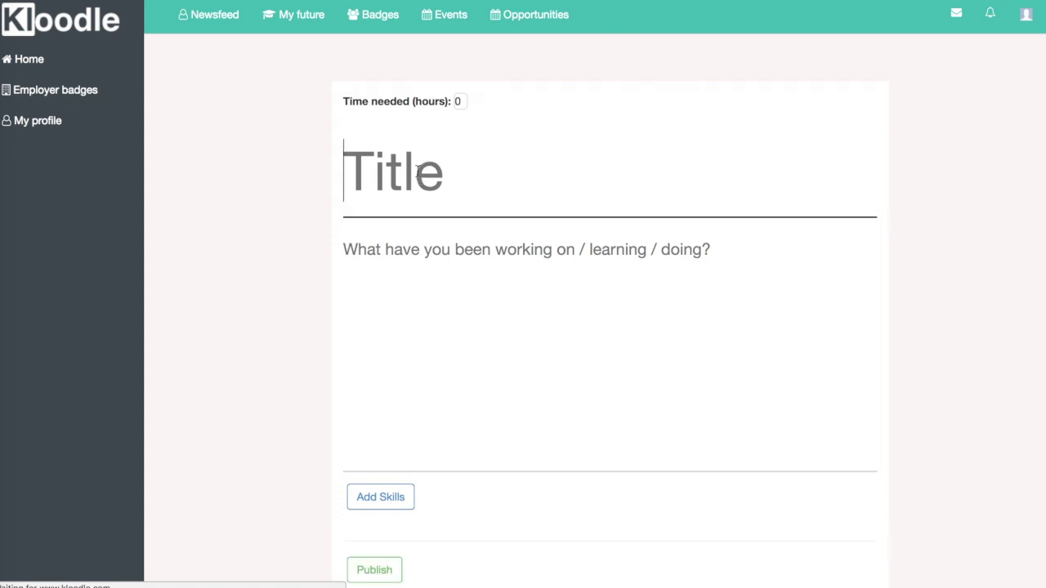
- Title the blog 'Why I would make a great ambassador' with body 'I would be really good!'
text(Why I would )
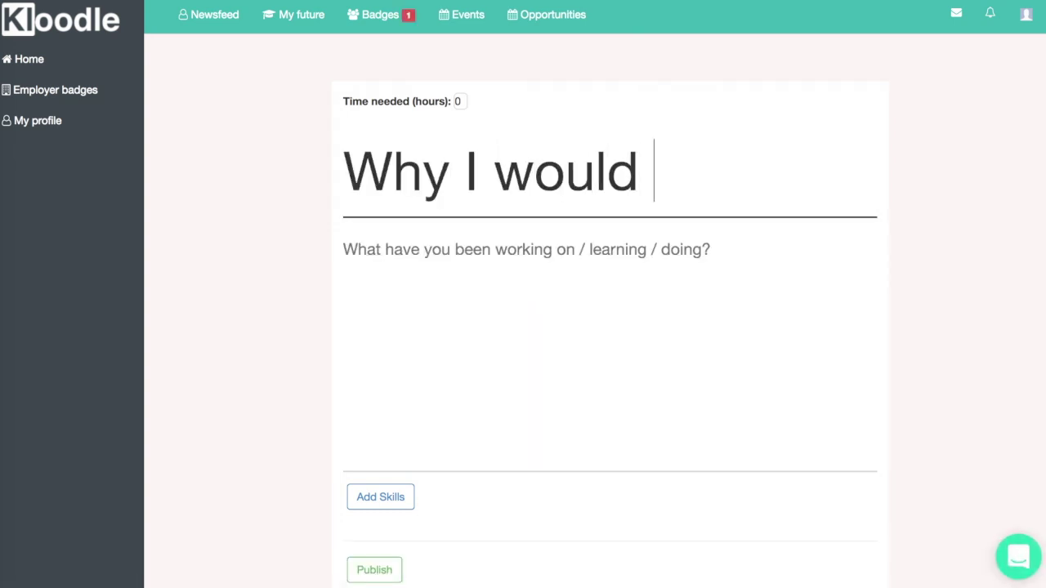
text(make a great am)
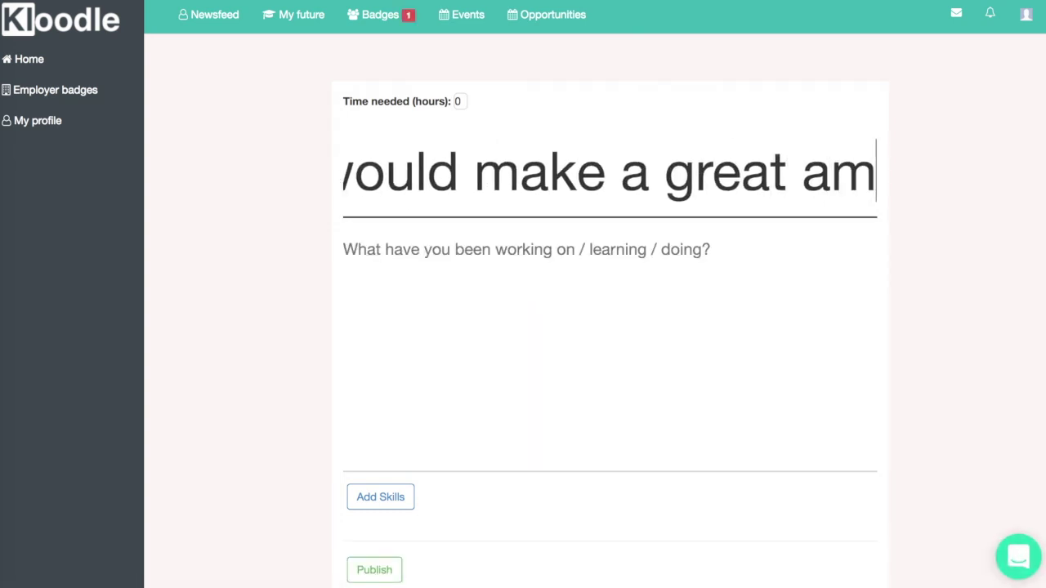
text(bassador)
click(343, 250)
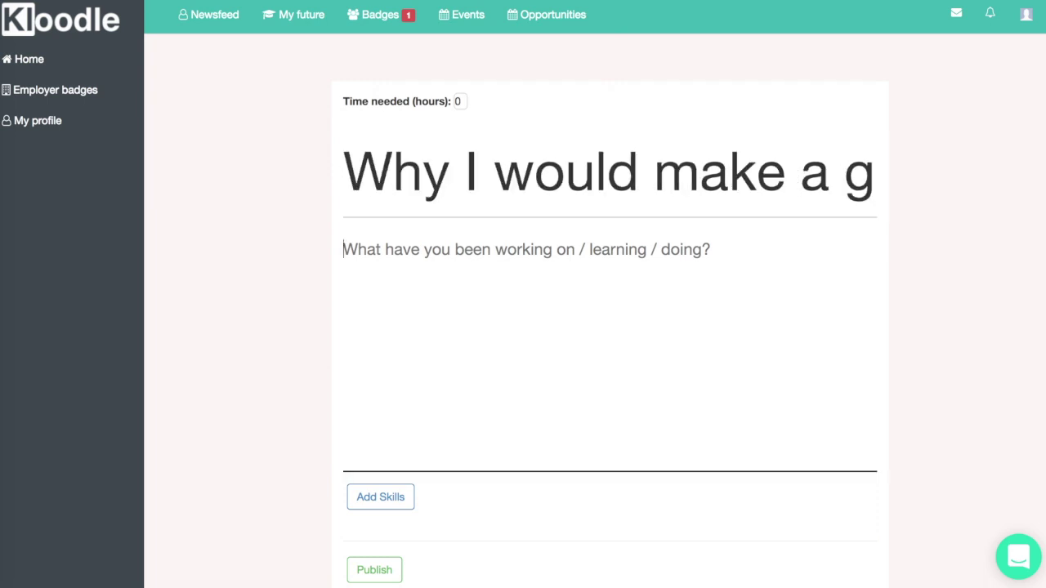
text(I would be )
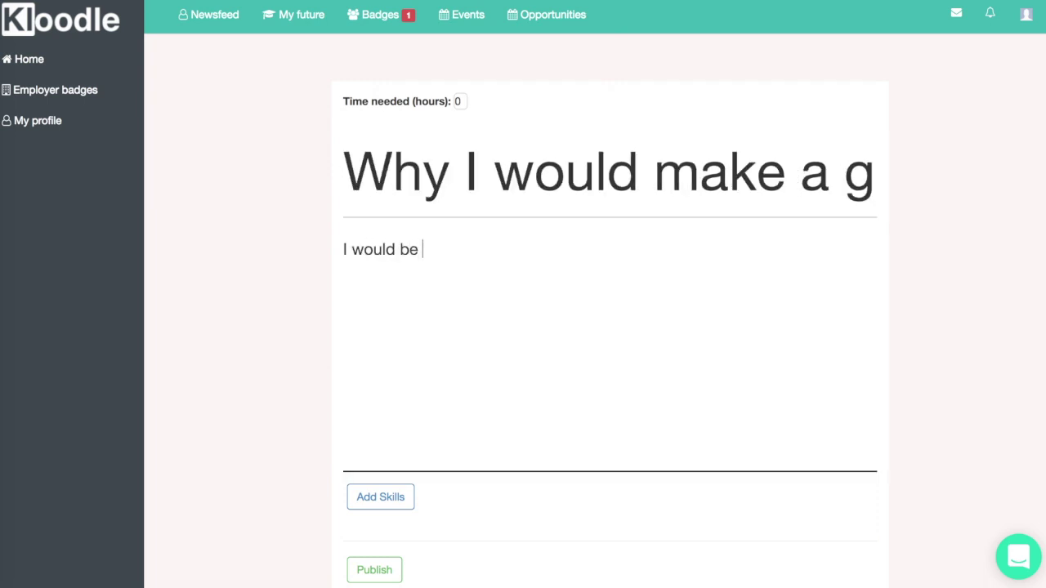
text(really good)
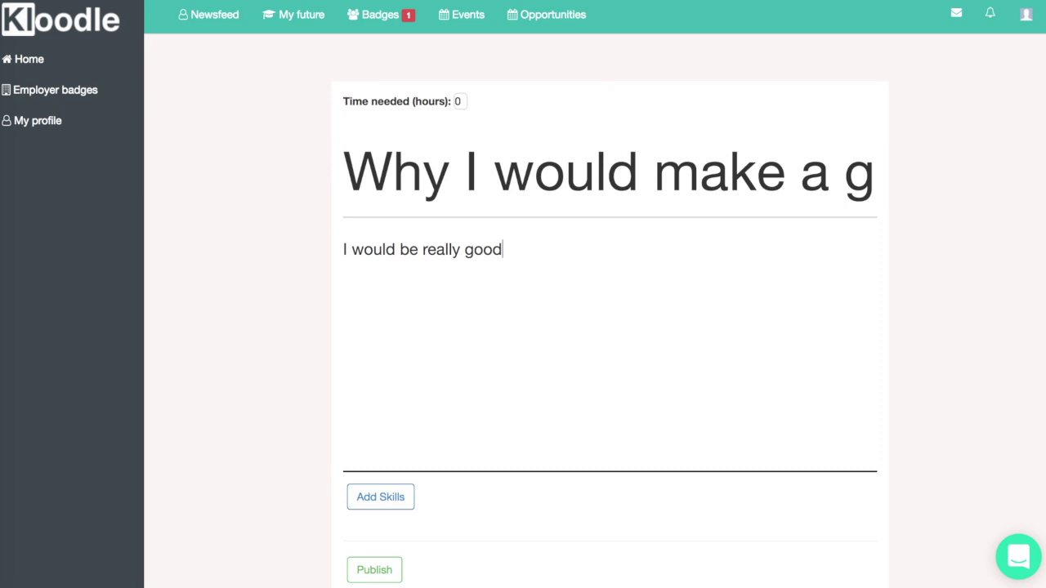
scroll(497, 245, down, 2)
- Tag the blog with Teamwork, Resilience and Creativity skills and publish it
click(400, 412)
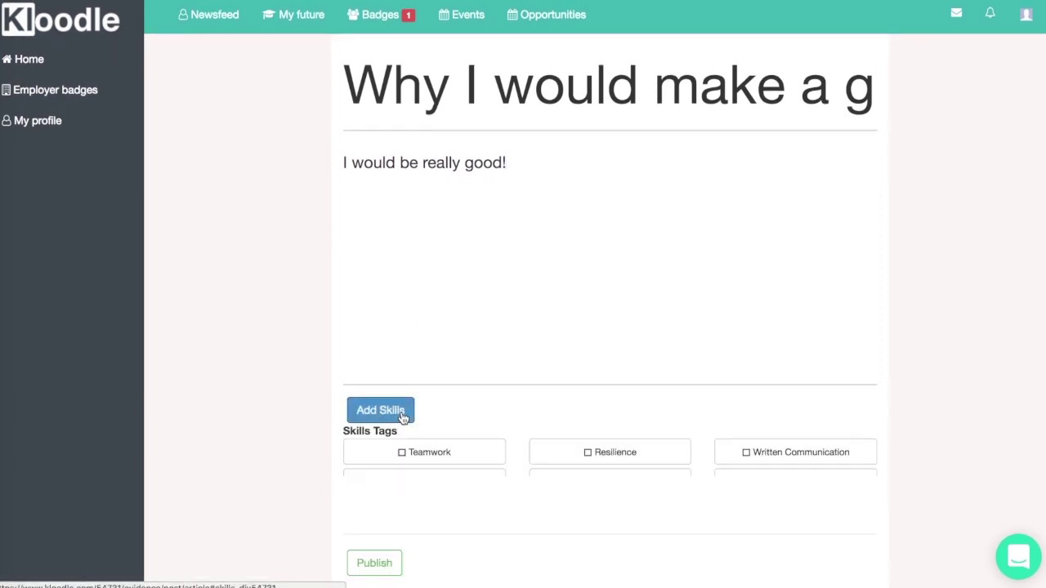
scroll(403, 418, down, 2)
click(430, 376)
scroll(624, 434, down, 3)
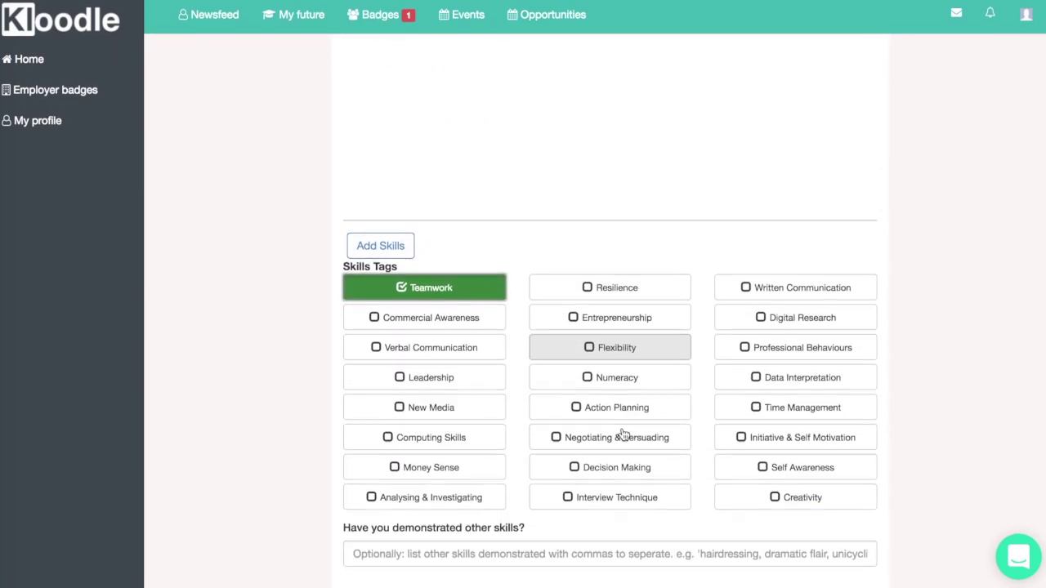
click(613, 266)
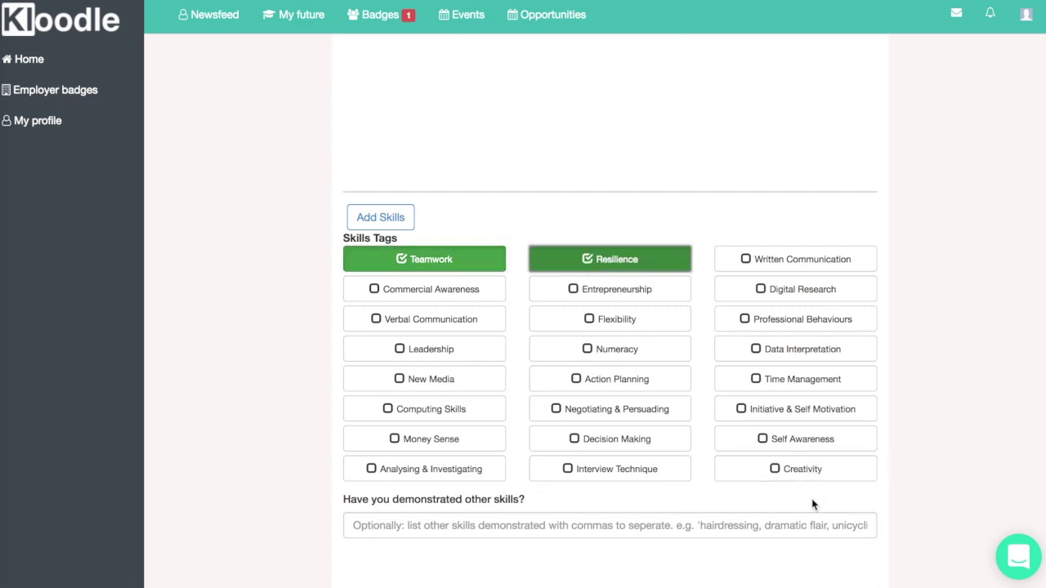
click(780, 469)
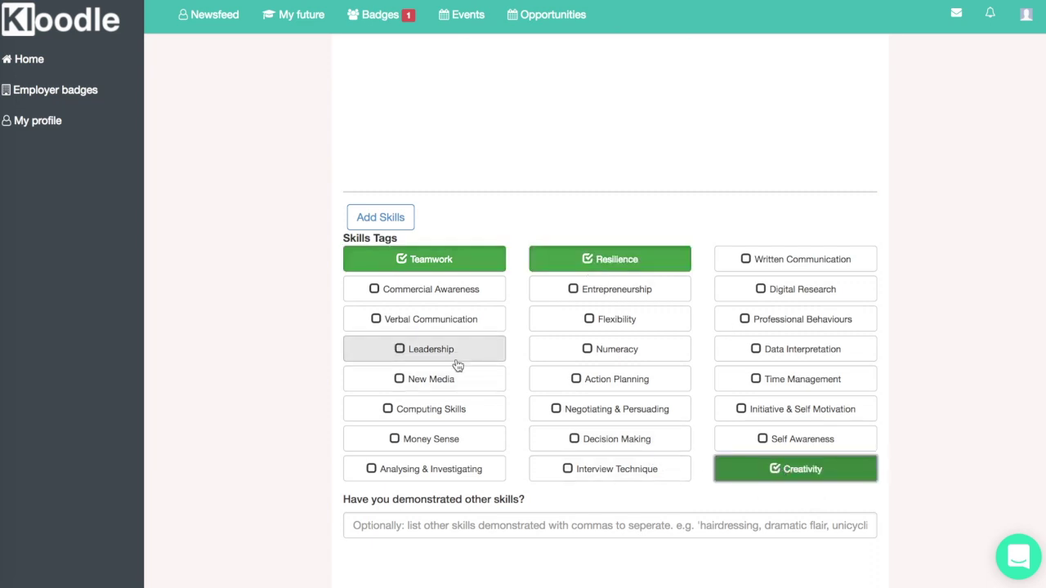
scroll(553, 412, down, 3)
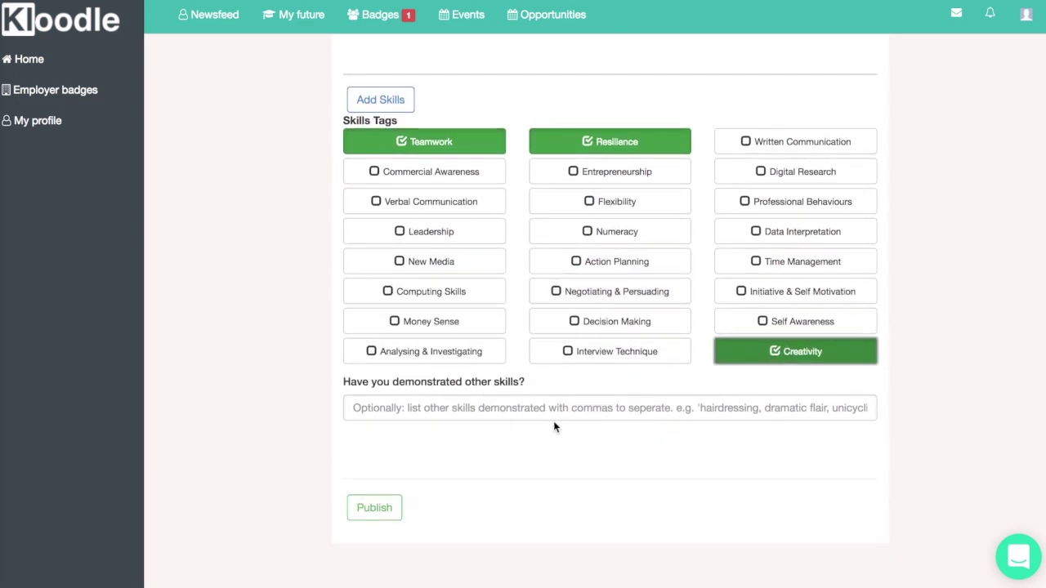
click(374, 507)
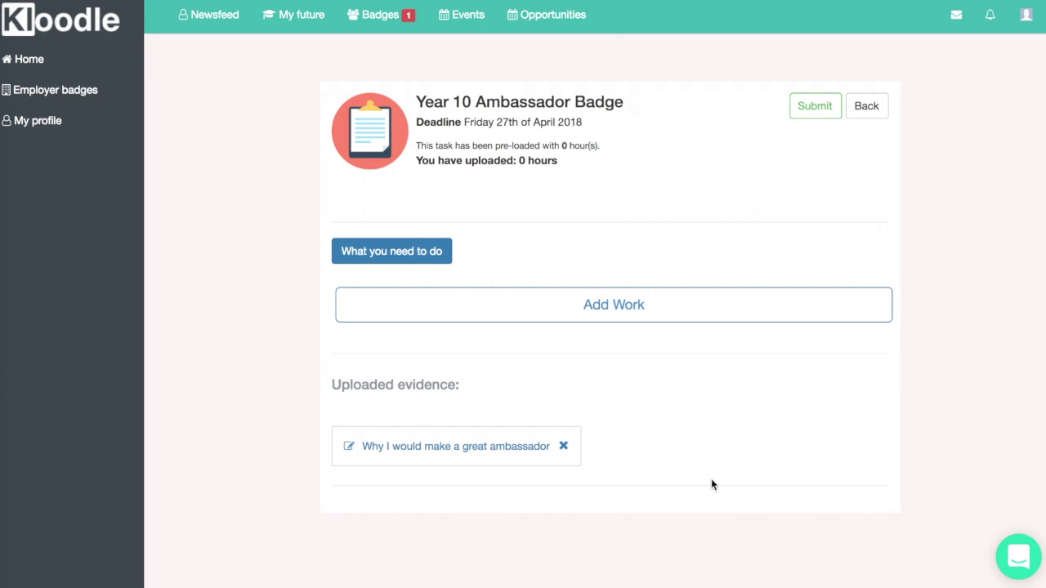
- Submit the Year 10 Ambassador Badge with its blog evidence and dismiss the confirmation banner
click(813, 113)
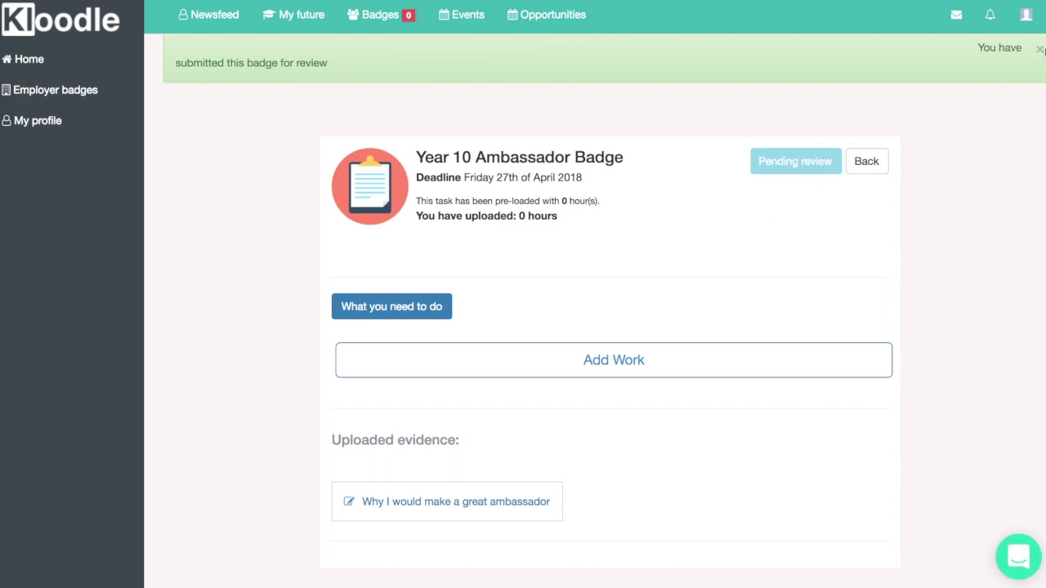
click(1040, 50)
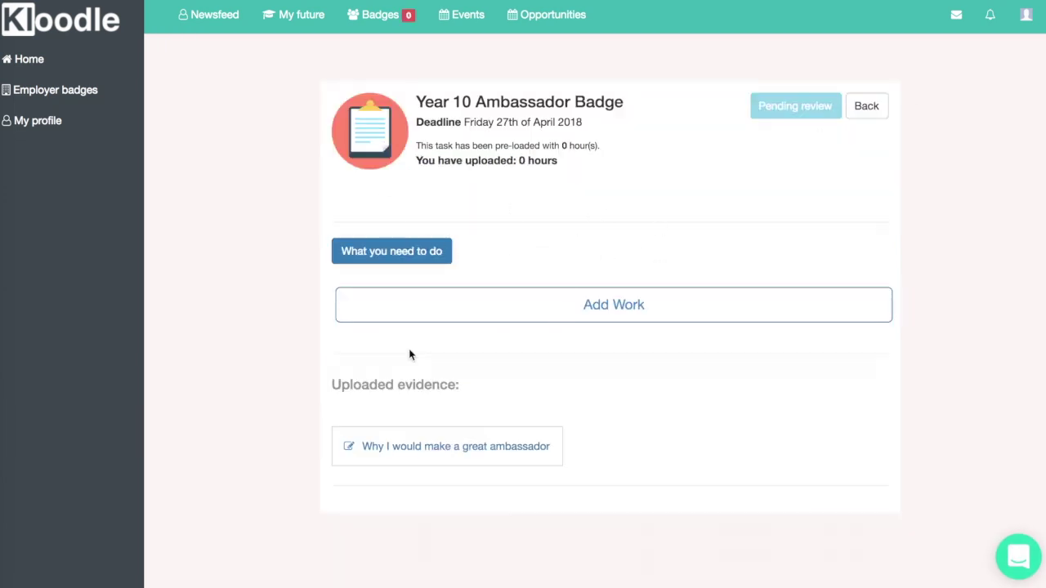